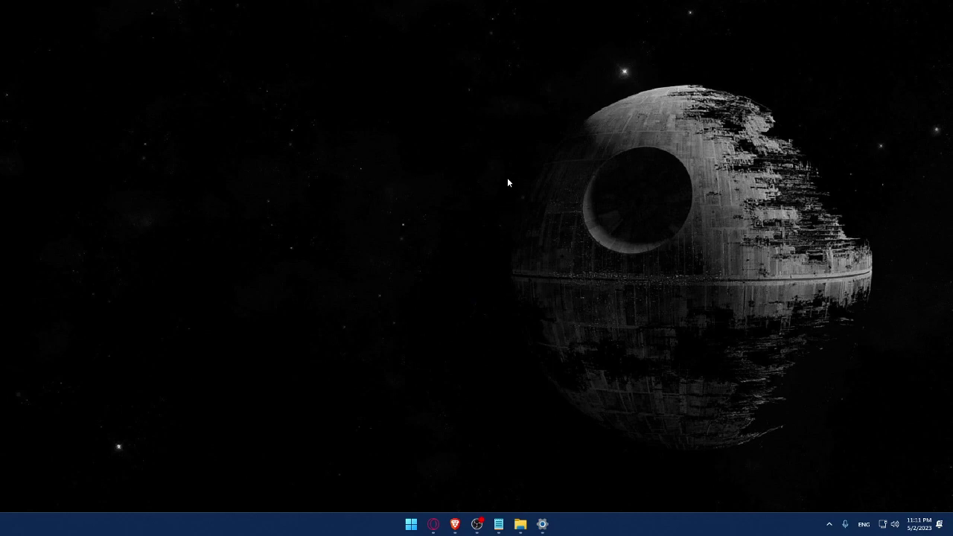
Step: Launch Brave from the taskbar so a blank New Tab page appears
left_click(455, 524)
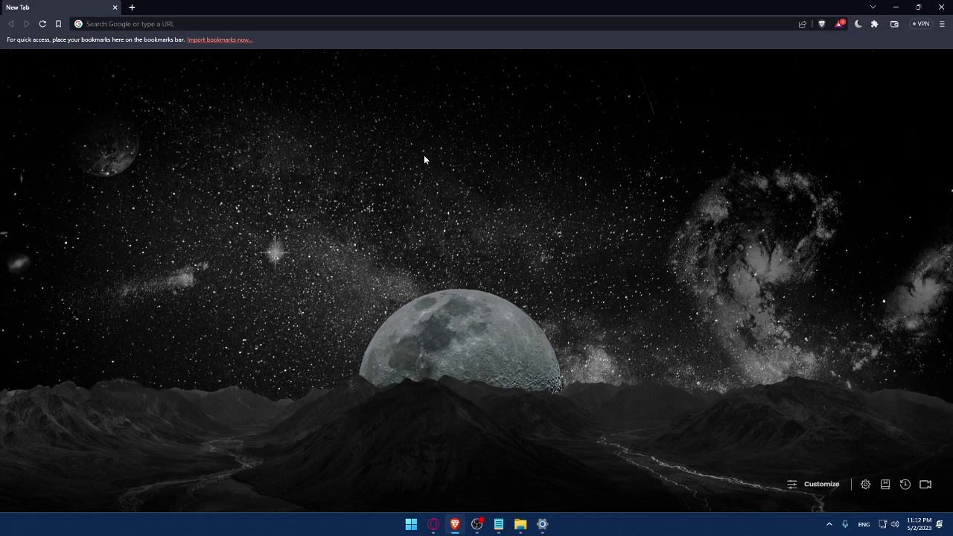
Step: Load wix.com in the new tab, using Magnifier briefly and then closing it
key("super+plus")
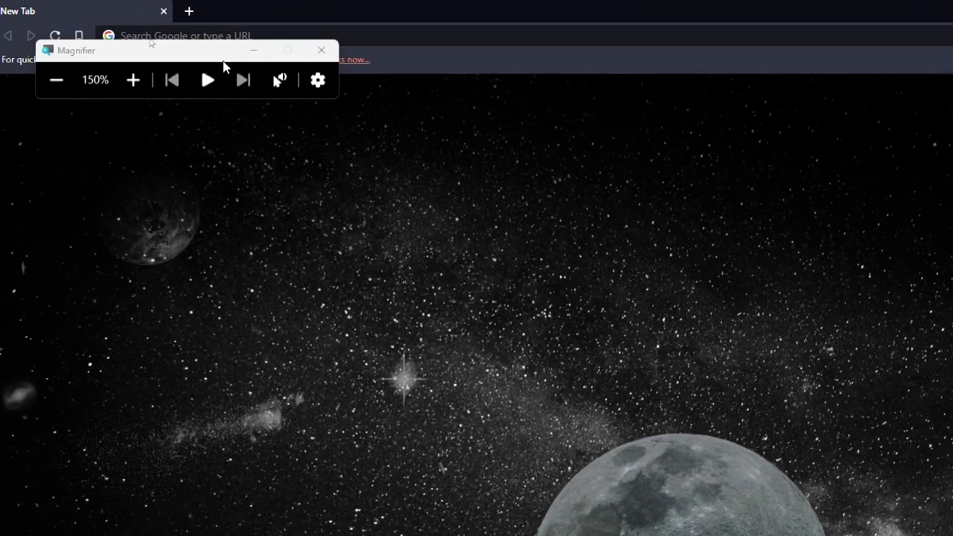
left_click_drag(223, 58, 124, 296)
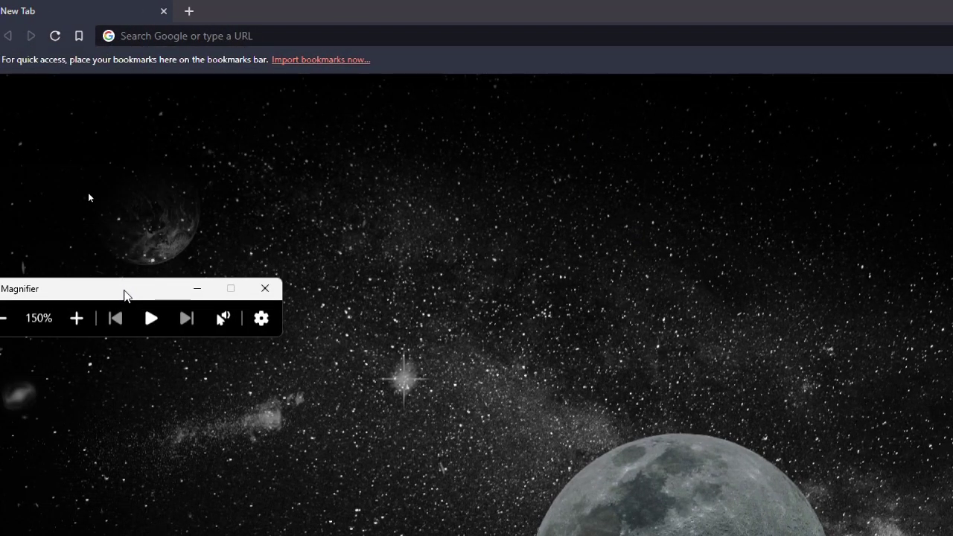
left_click(196, 37)
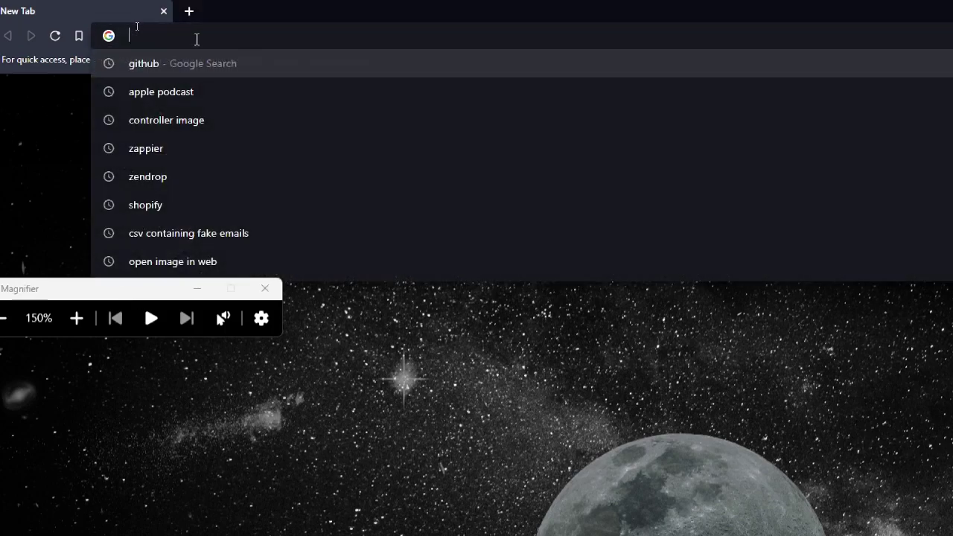
type("wix")
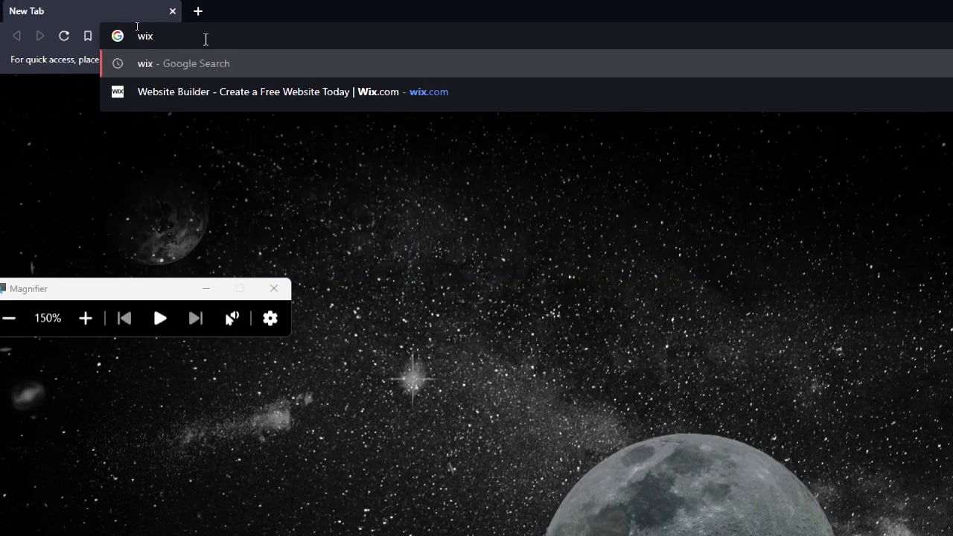
type(".com")
key("Return")
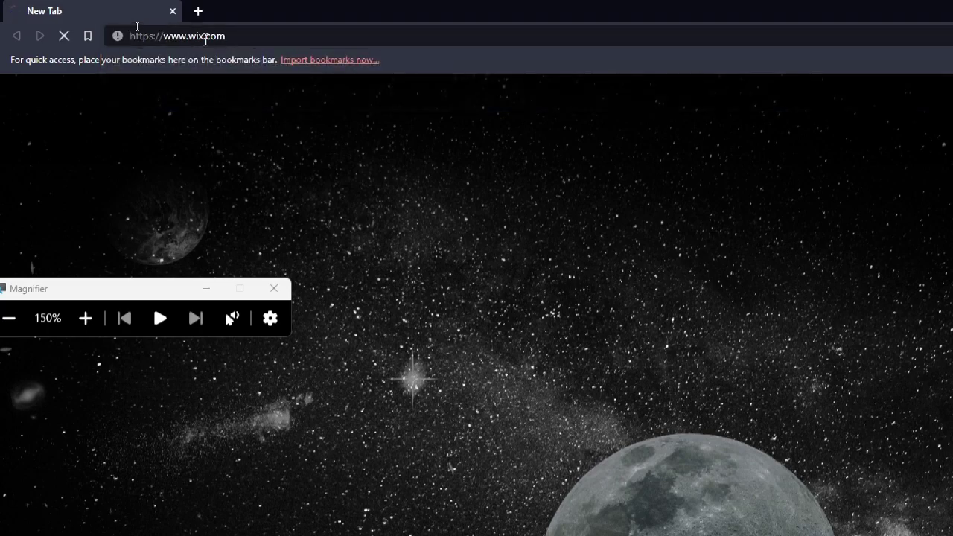
key("super+minus")
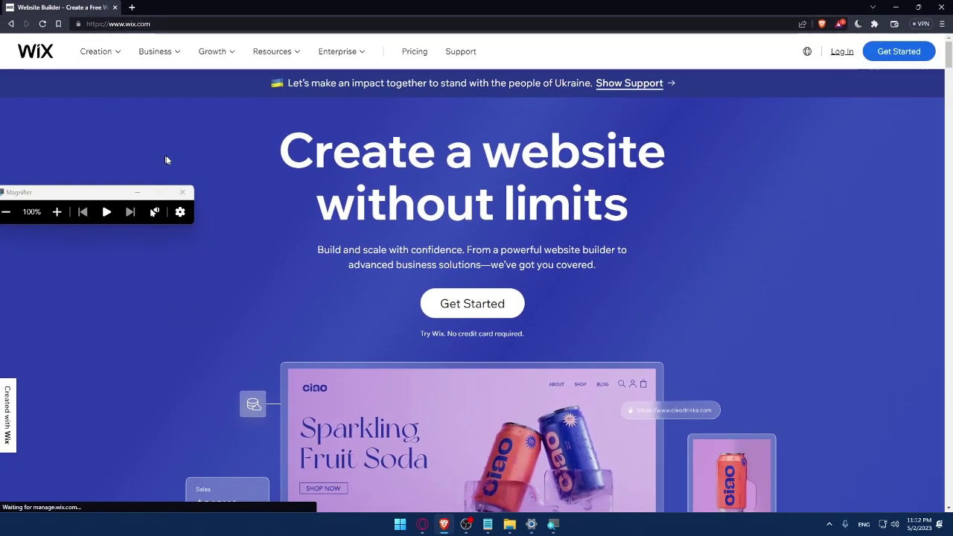
left_click(184, 192)
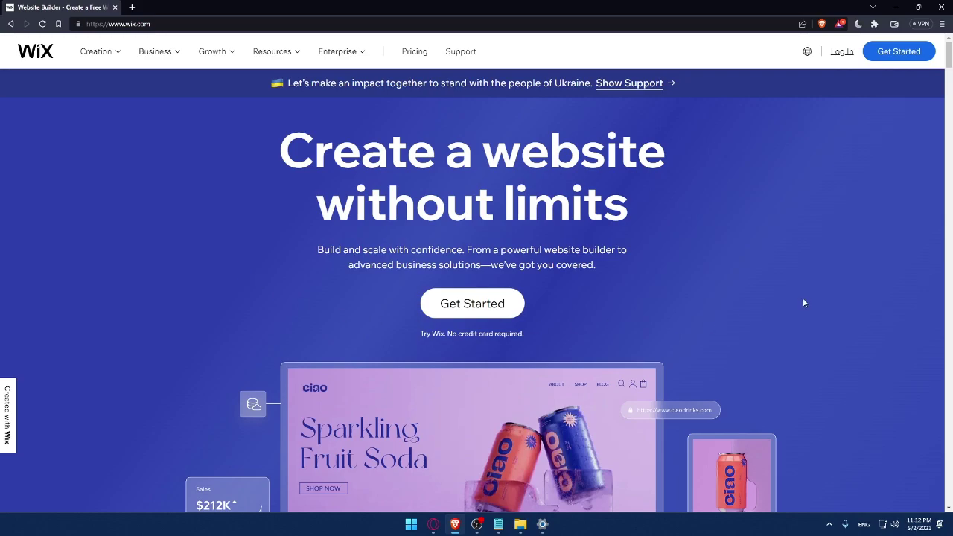
Step: Open the Wix Log In page and dismiss the saved-email autofill list
left_click(841, 53)
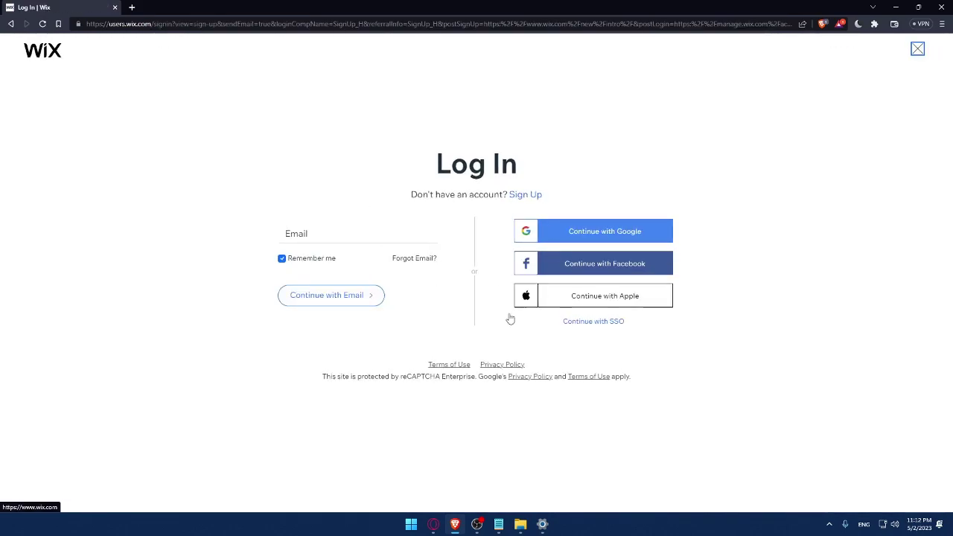
left_click(318, 234)
left_click(315, 189)
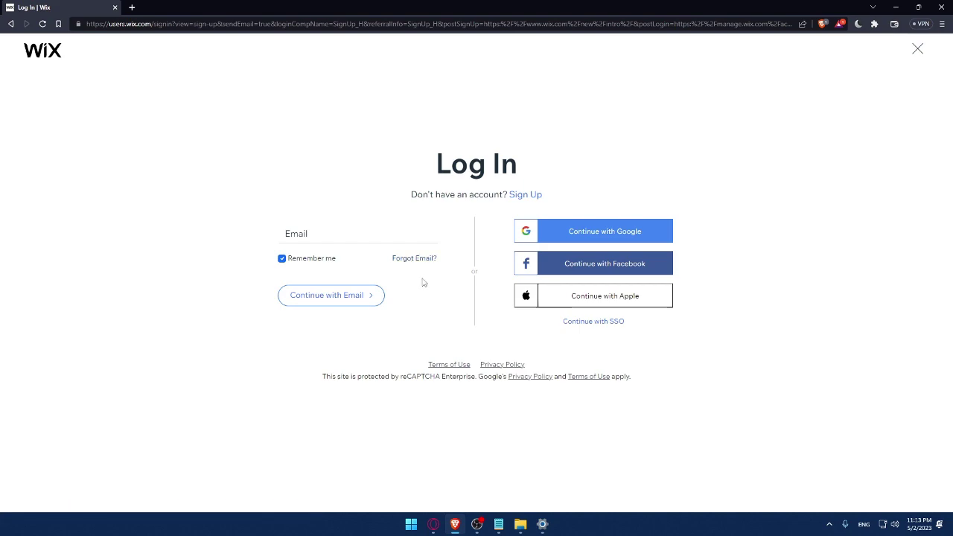
right_click(451, 365)
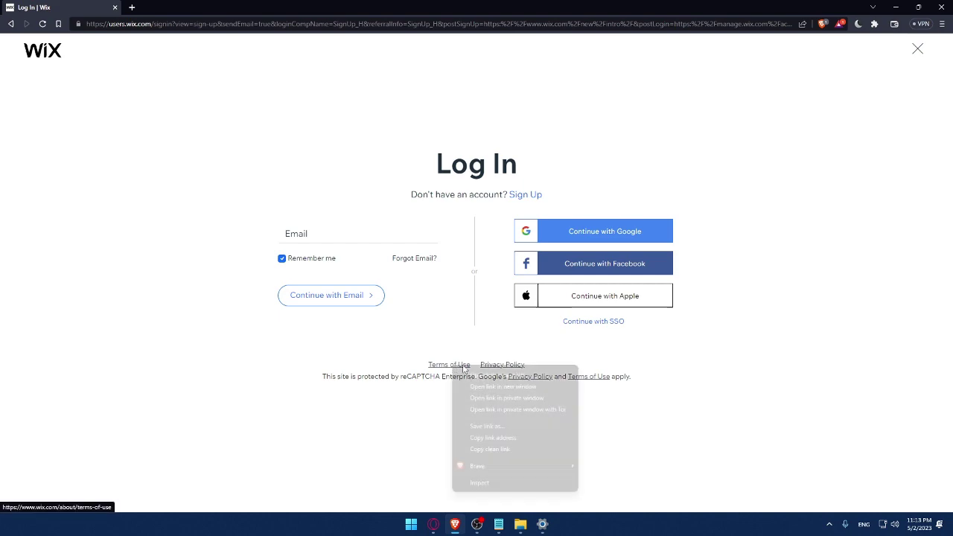
left_click(480, 374)
right_click(496, 364)
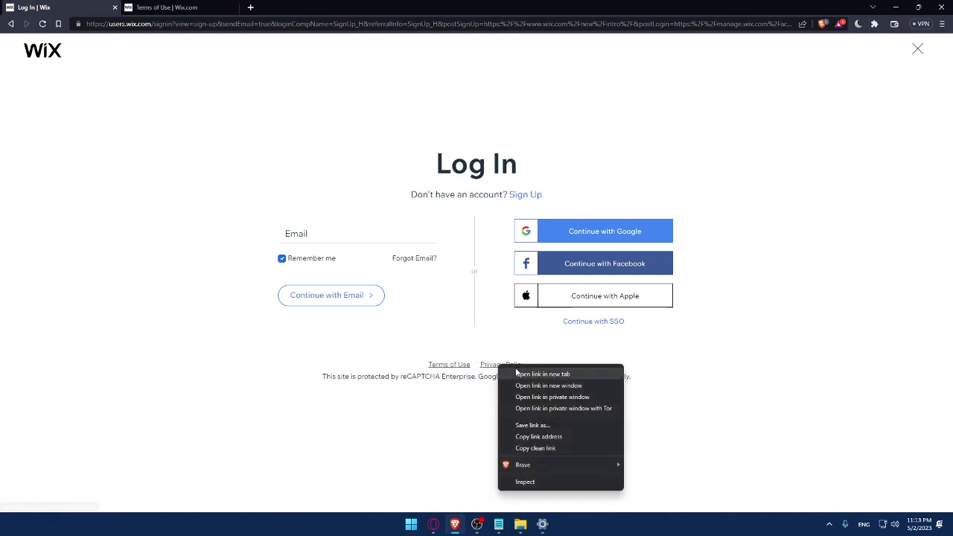
left_click(521, 371)
key("ctrl+Tab")
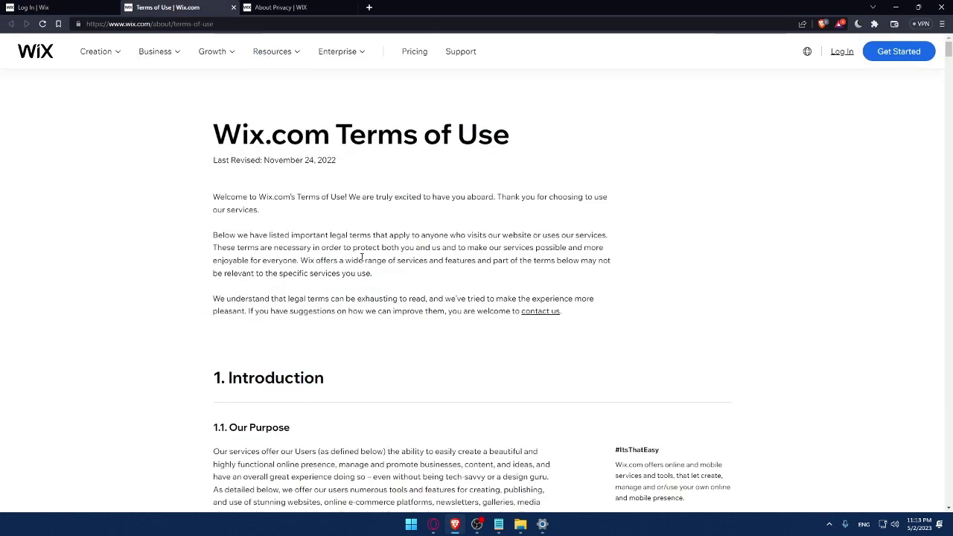
scroll(364, 258, "down", 20)
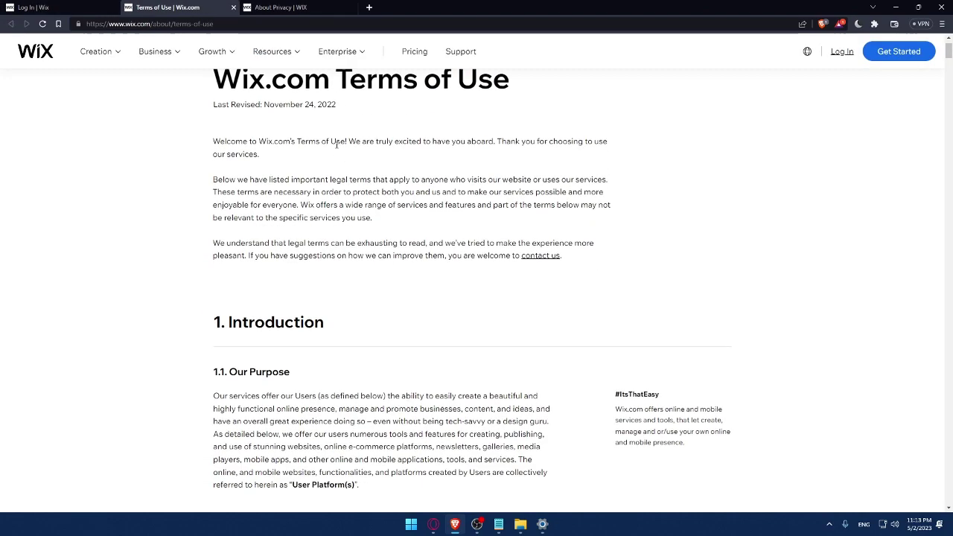
scroll(402, 219, "down", 20)
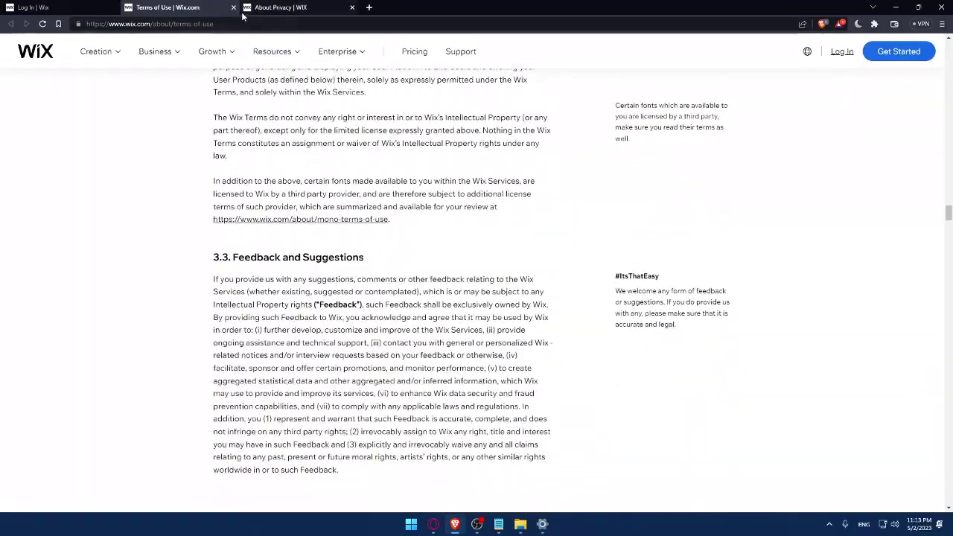
key("ctrl+Tab")
scroll(298, 168, "down", 10)
scroll(298, 168, "down", 20)
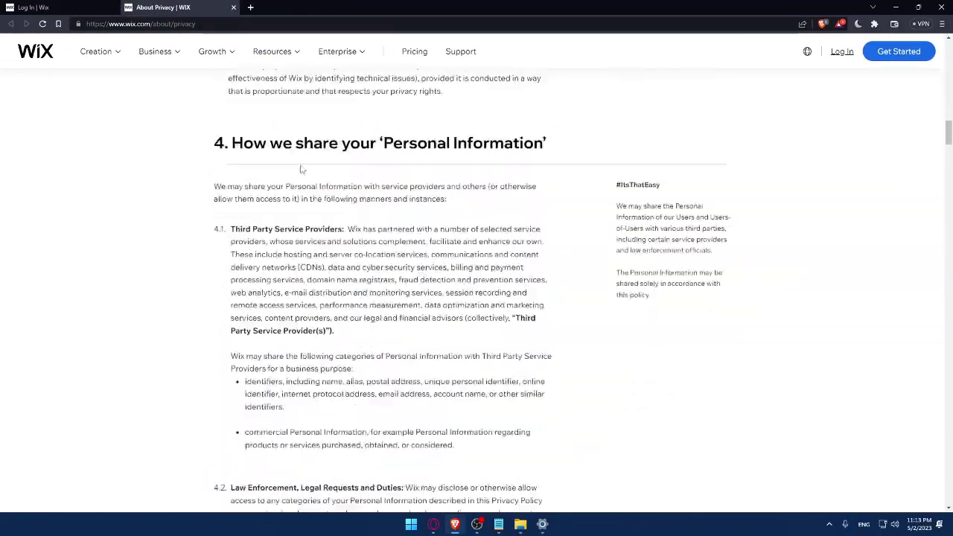
left_click(233, 7)
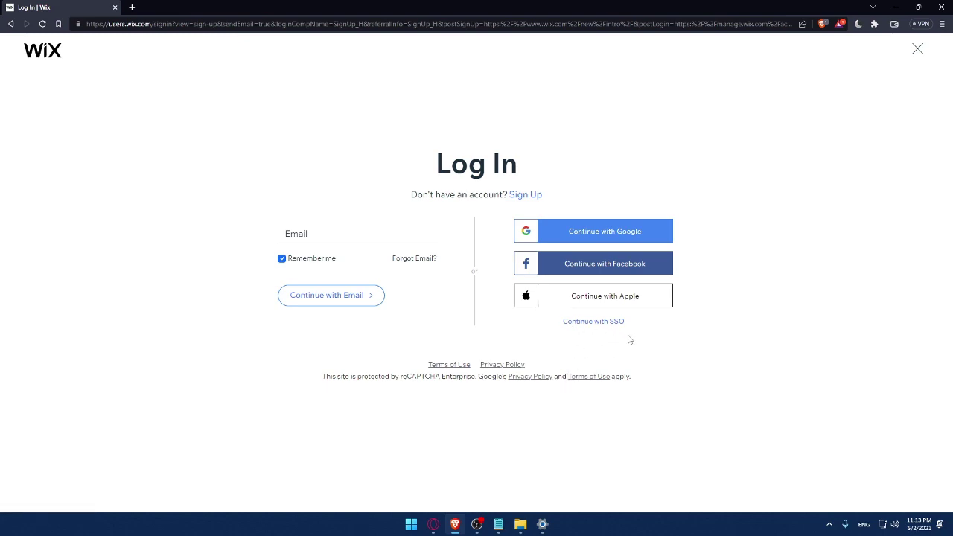
Step: Switch to the Sign Up form and enter the account e-mail in both Email fields
left_click(525, 195)
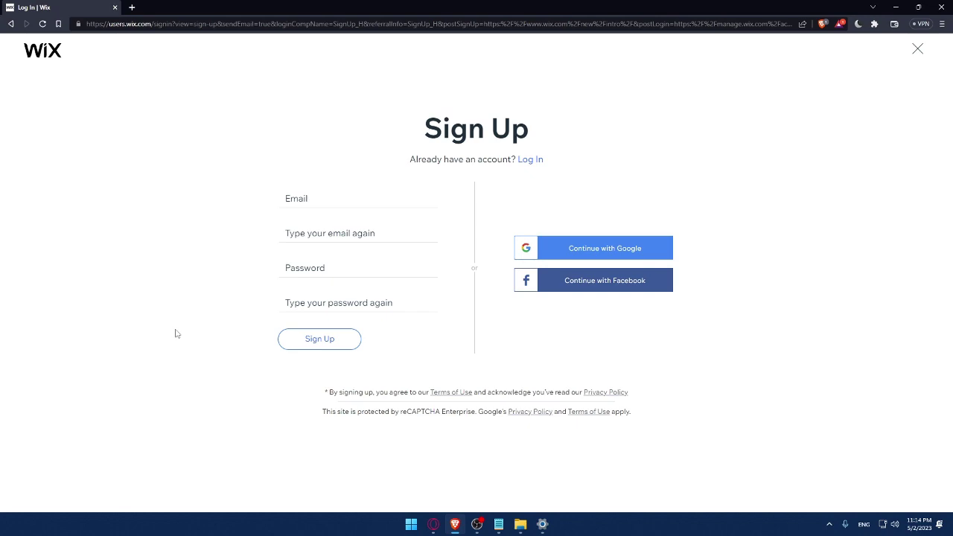
left_click(323, 202)
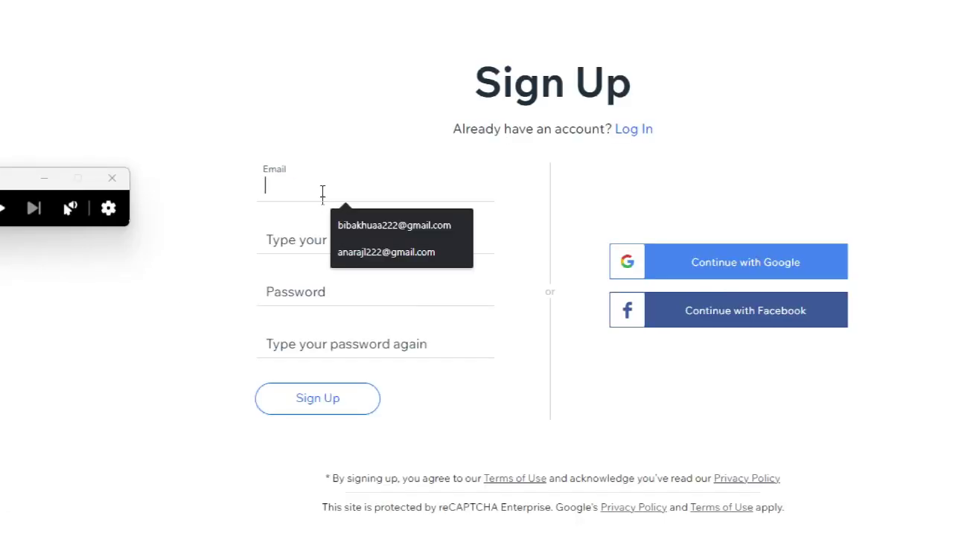
left_click(355, 224)
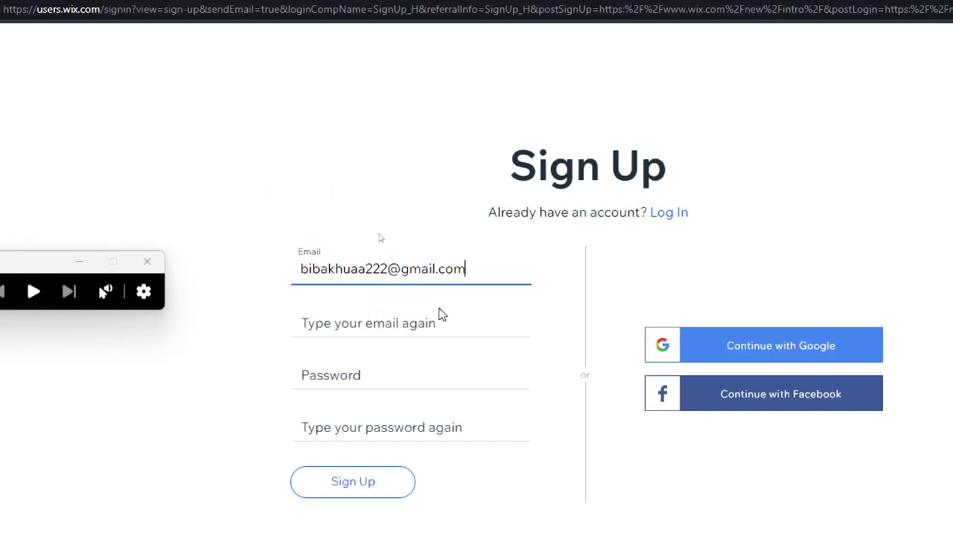
left_click(381, 240)
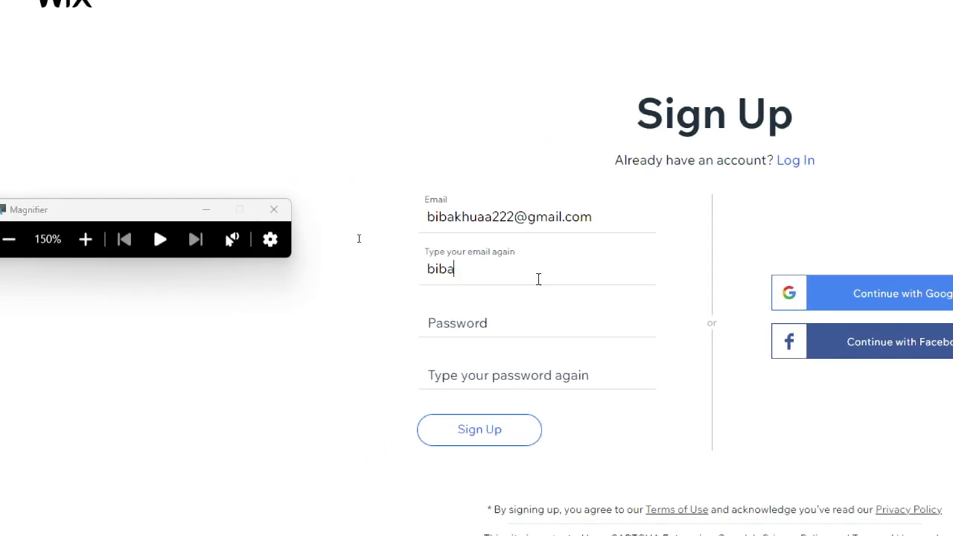
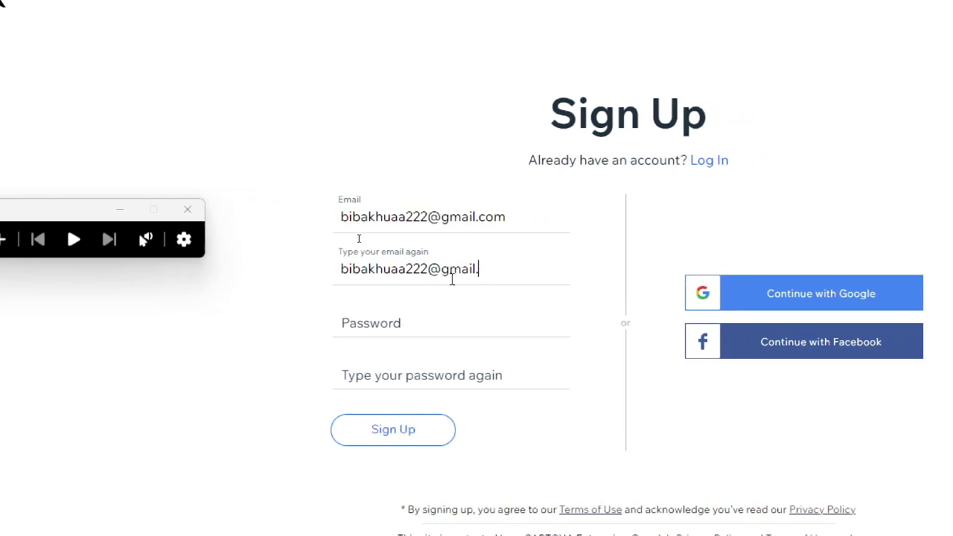
Step: Enter a Good-strength account password and retype it to confirm
left_click(438, 316)
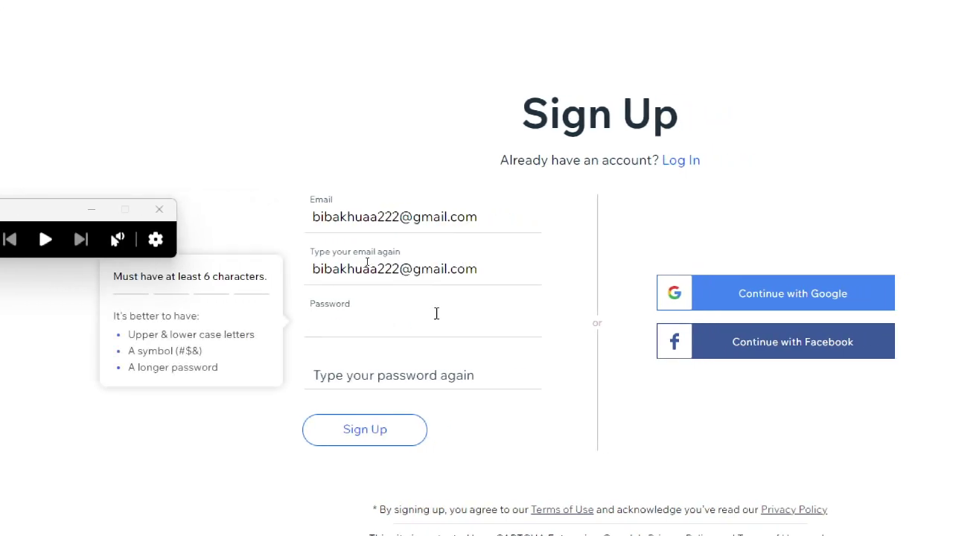
type("*******")
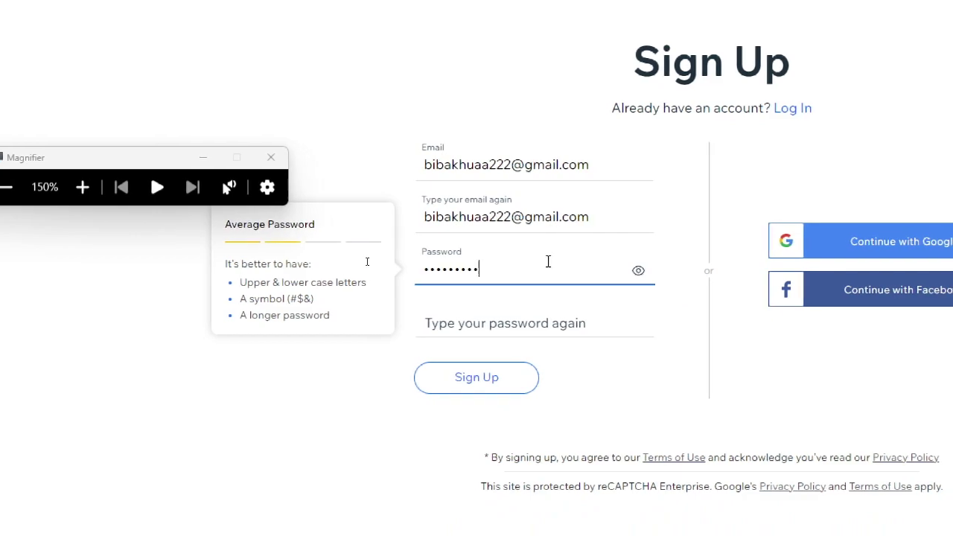
type("*")
left_click(508, 325)
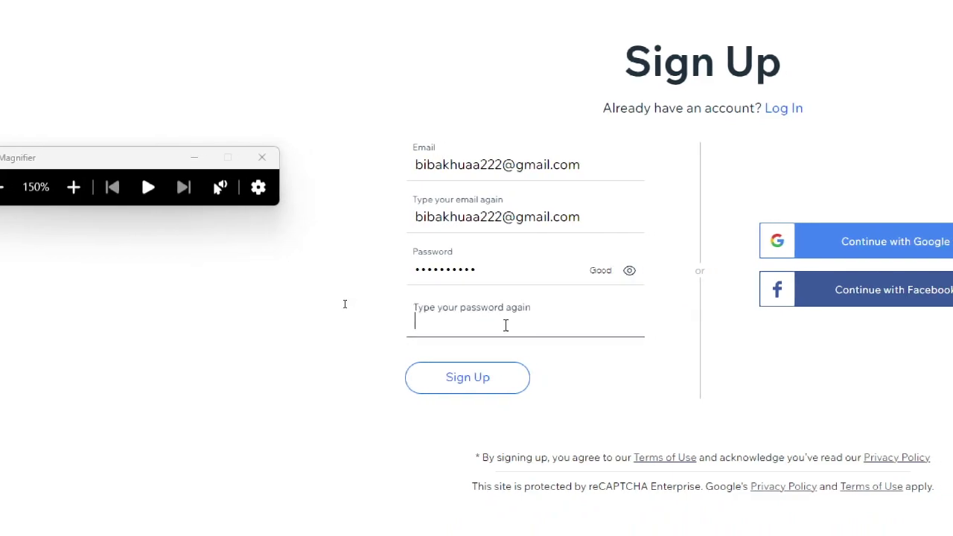
type("**********")
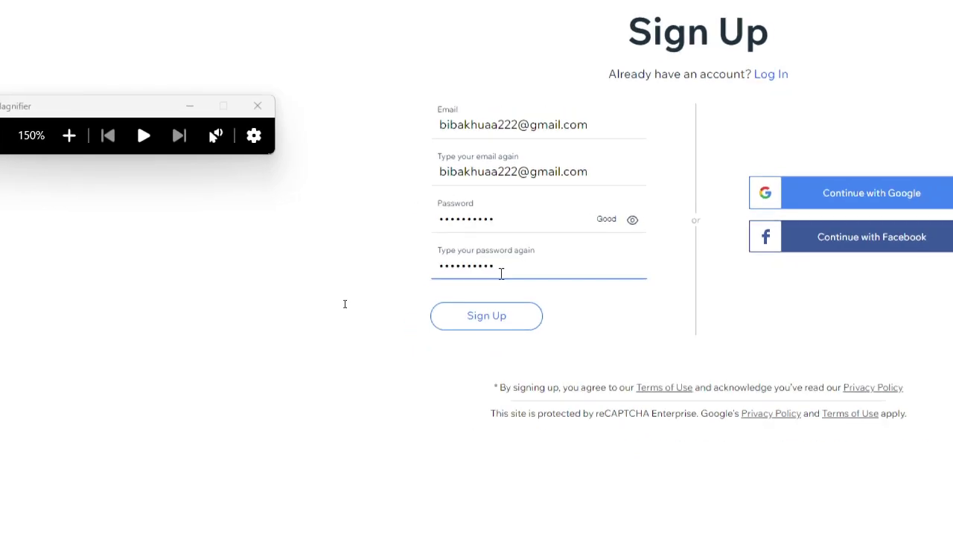
key("super+minus")
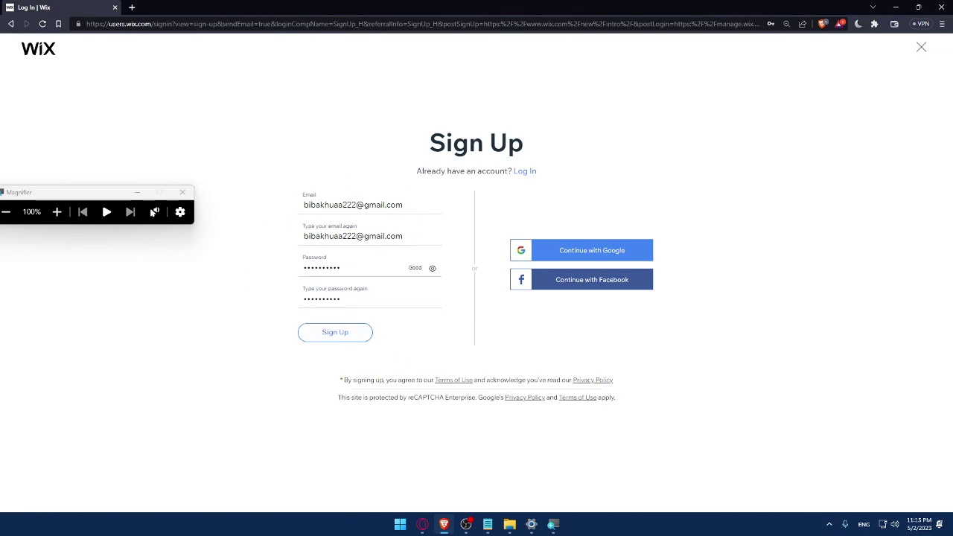
Step: Sign up through Continue with Google, selecting the Google account in the popup
left_click(591, 253)
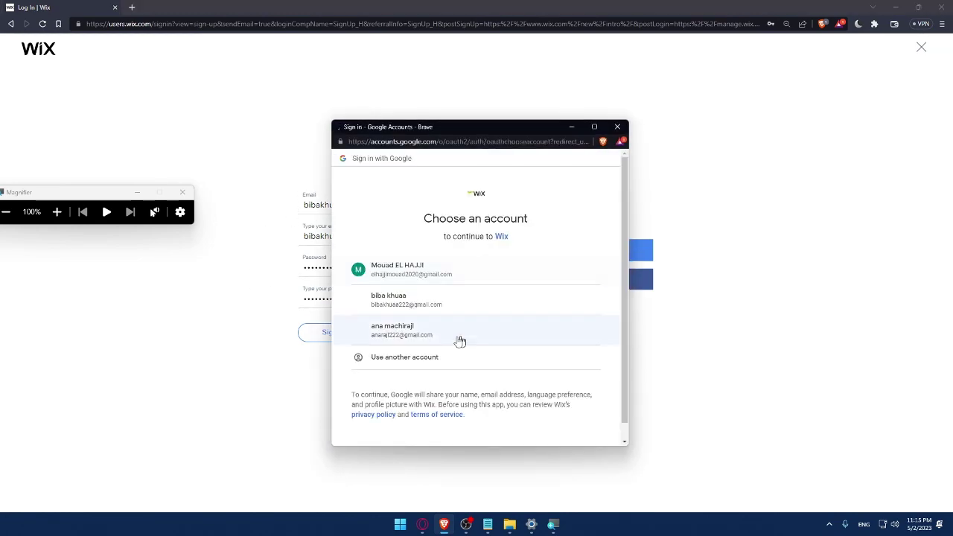
left_click(402, 304)
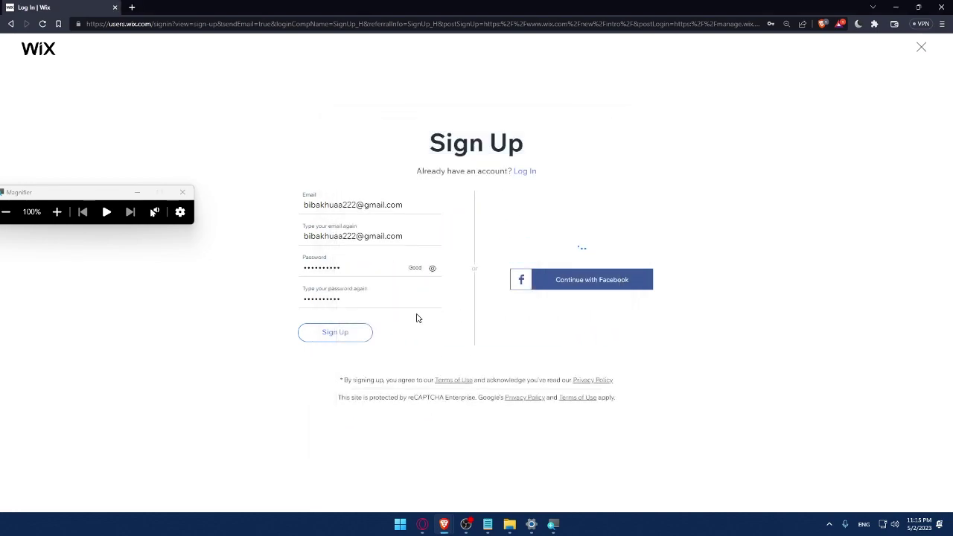
left_click(183, 193)
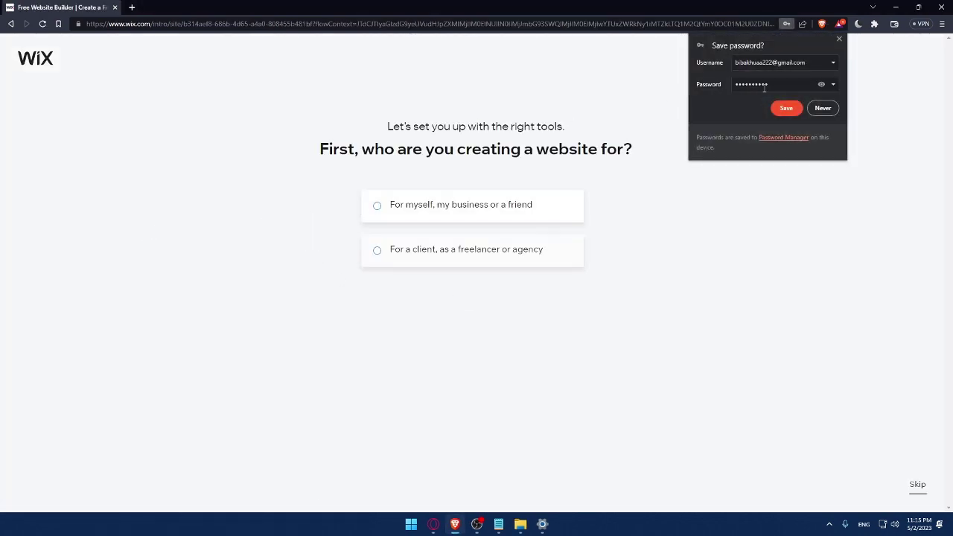
Step: Dismiss the save-password prompt and answer 'For myself, my business or a friend'
left_click(786, 108)
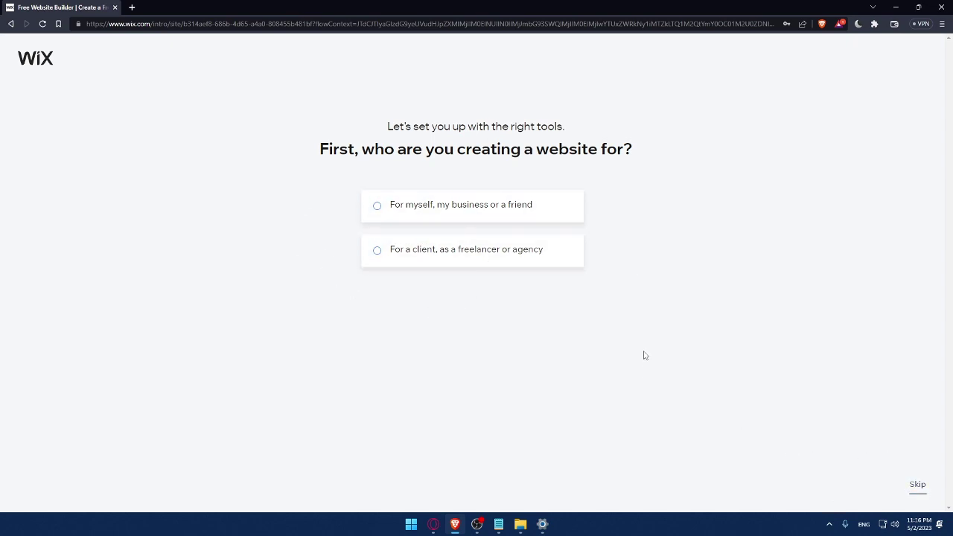
left_click(400, 217)
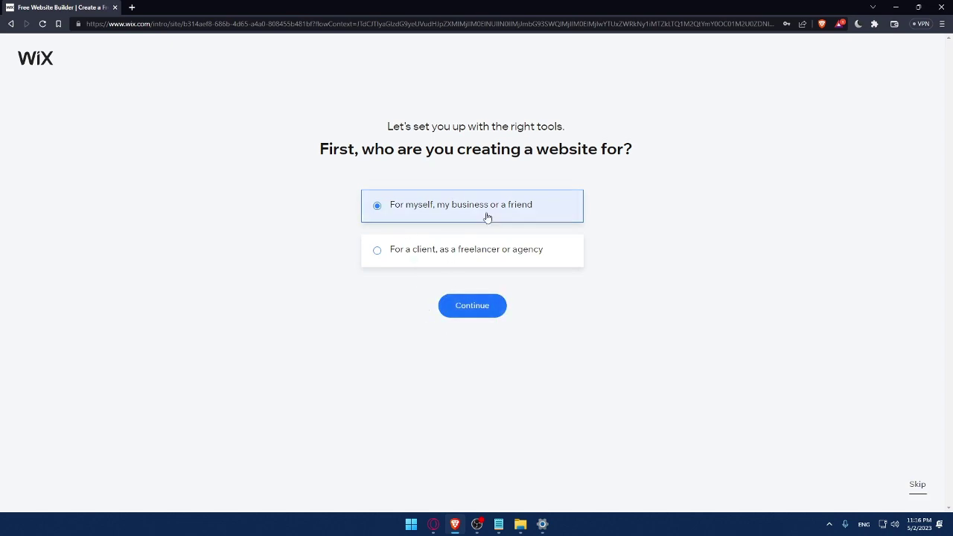
left_click(487, 306)
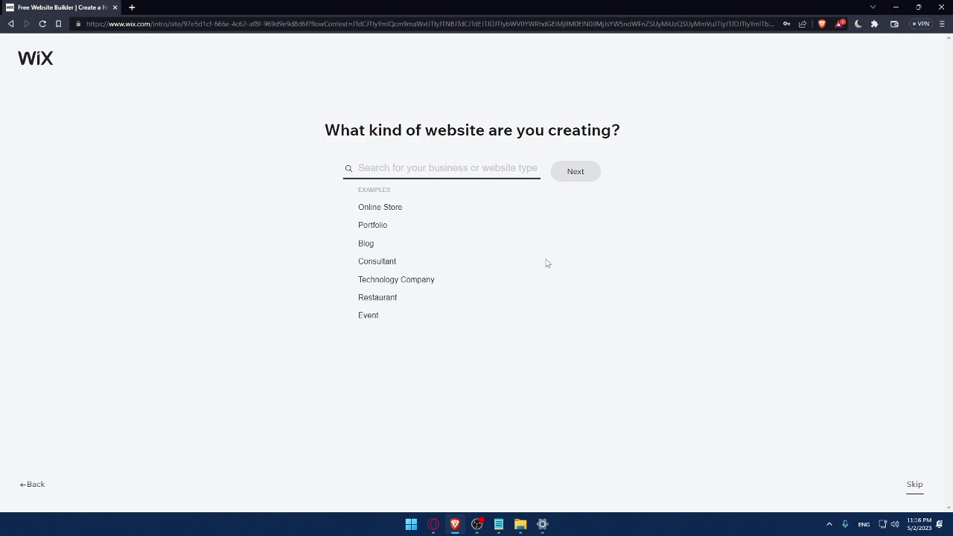
Step: Choose Online Store as the website type and proceed to naming
left_click(361, 211)
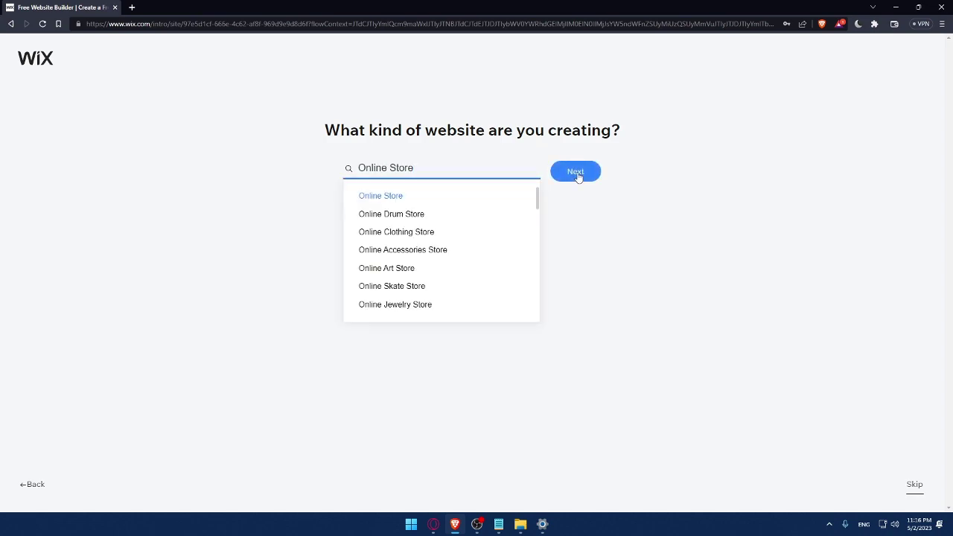
left_click(576, 175)
left_click(575, 175)
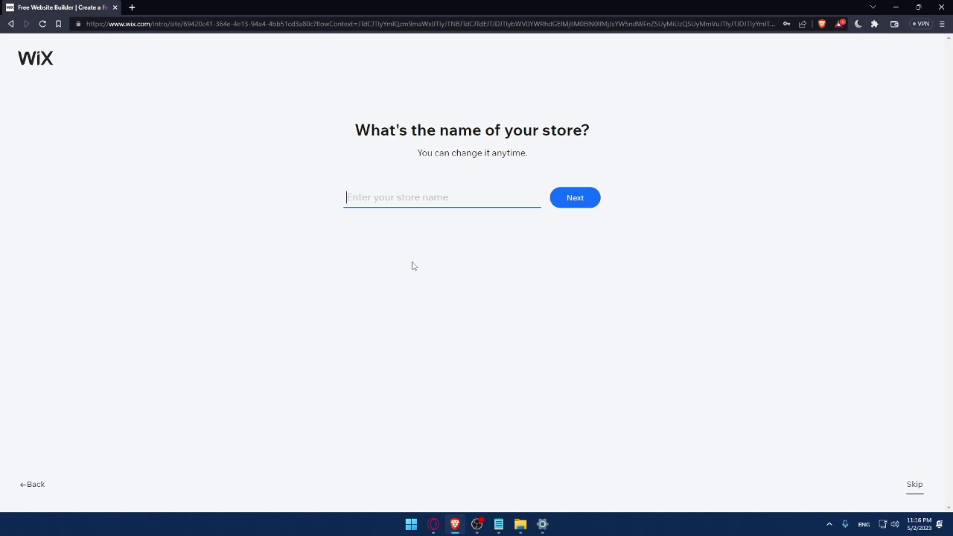
Step: Name the store MrOmix and continue
type("MrOmix")
left_click(585, 204)
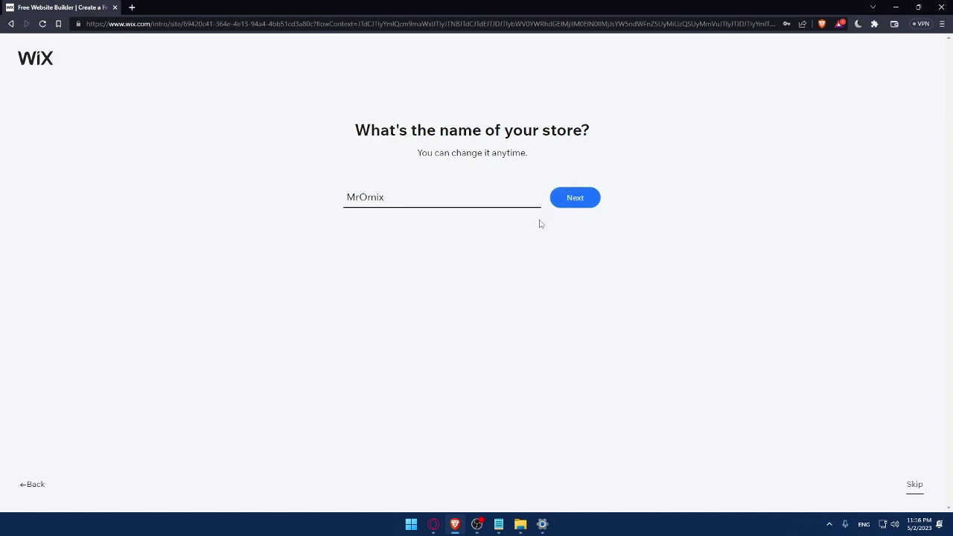
left_click(571, 208)
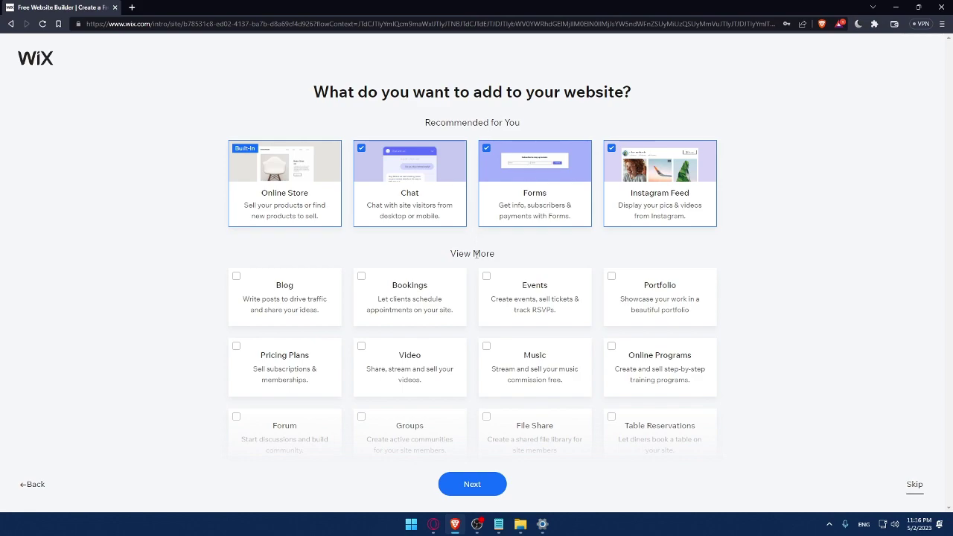
Step: Add Blog, Music and Video features to the website
left_click(236, 277)
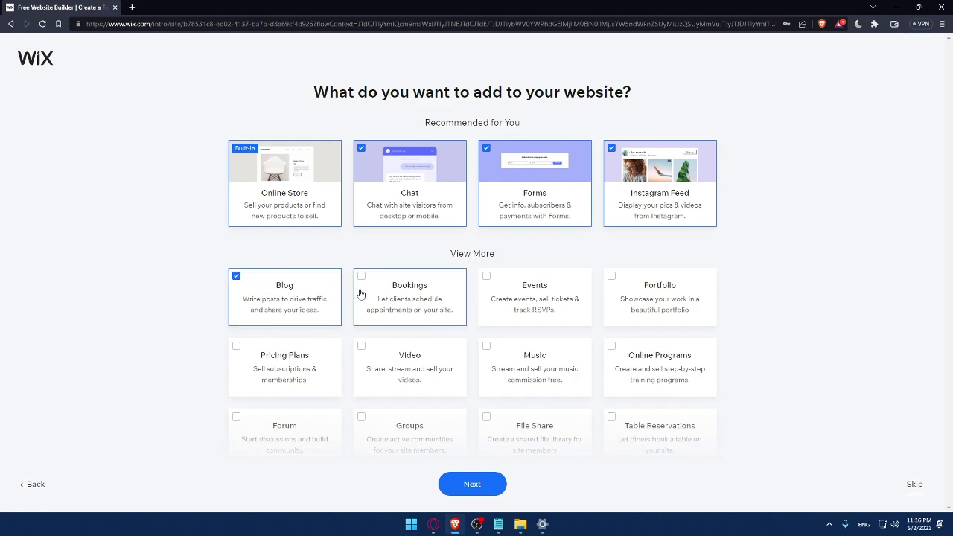
scroll(425, 358, "down", 1)
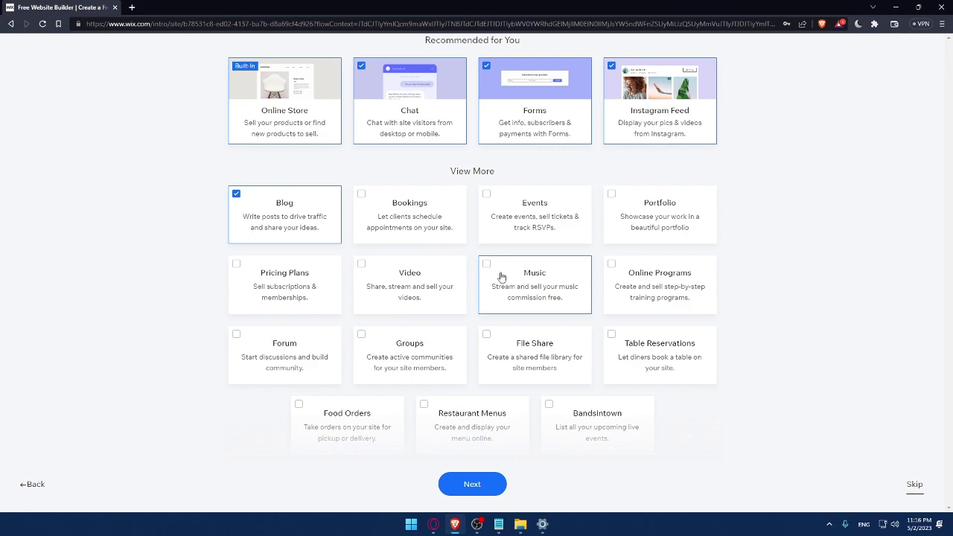
left_click(501, 276)
left_click(362, 272)
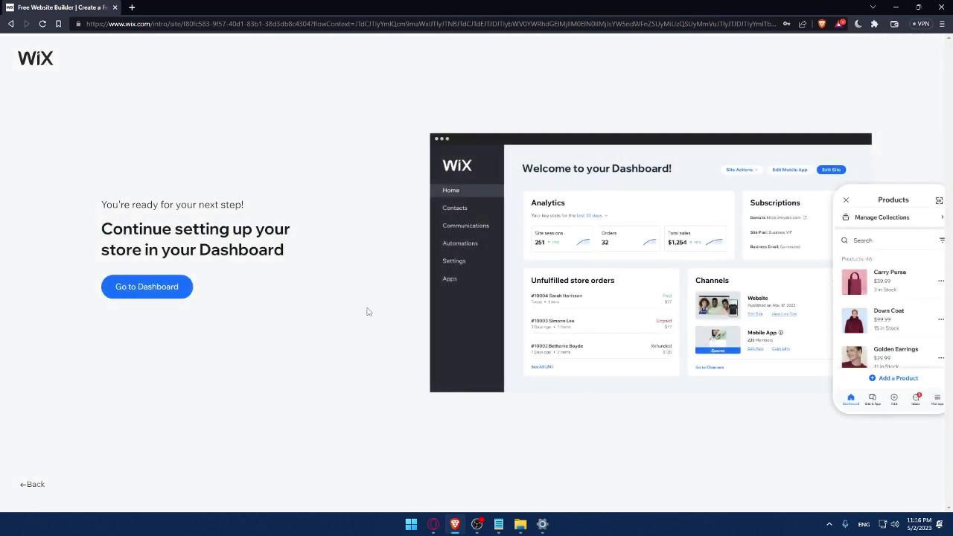
Step: Go to the MrOmix dashboard and close the 50% OFF SALE offer
left_click(163, 294)
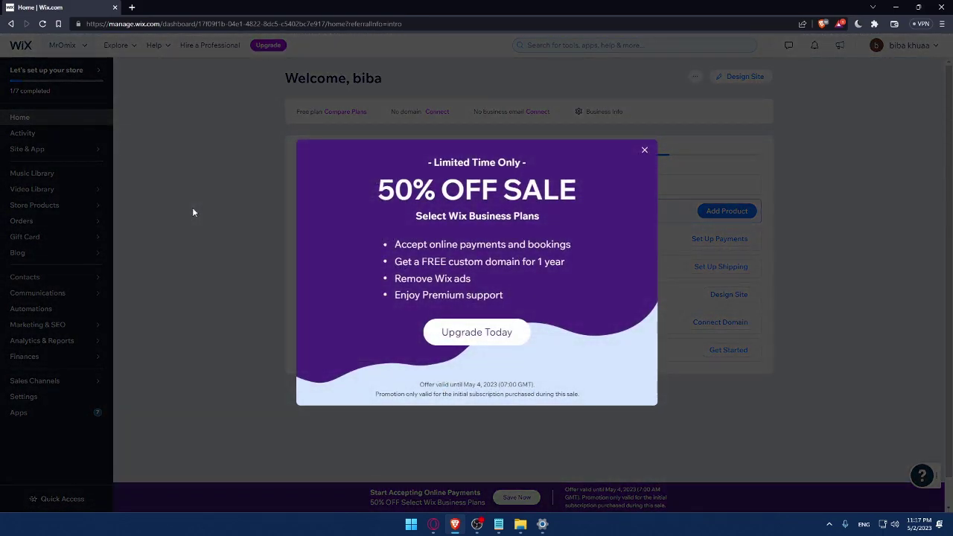
left_click(192, 213)
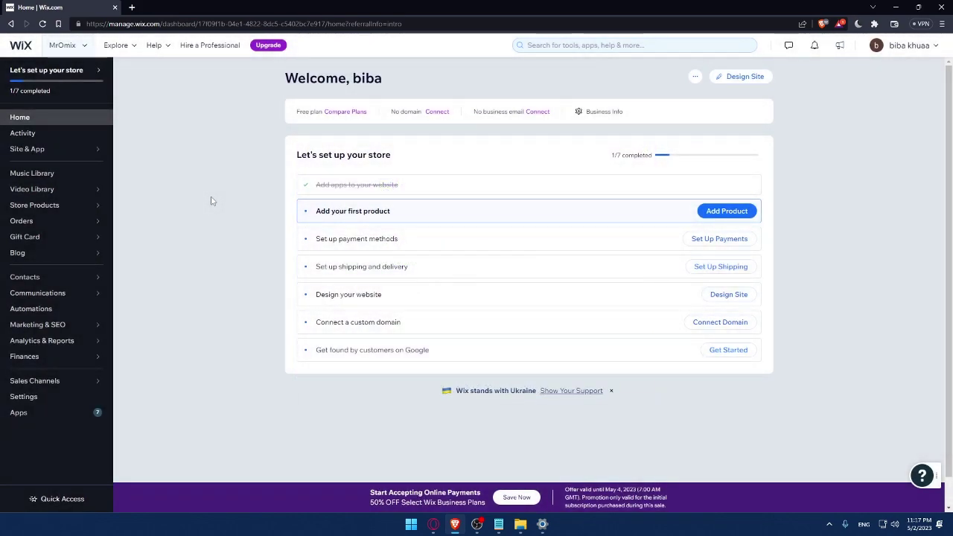
left_click_drag(296, 154, 439, 155)
left_click(439, 156)
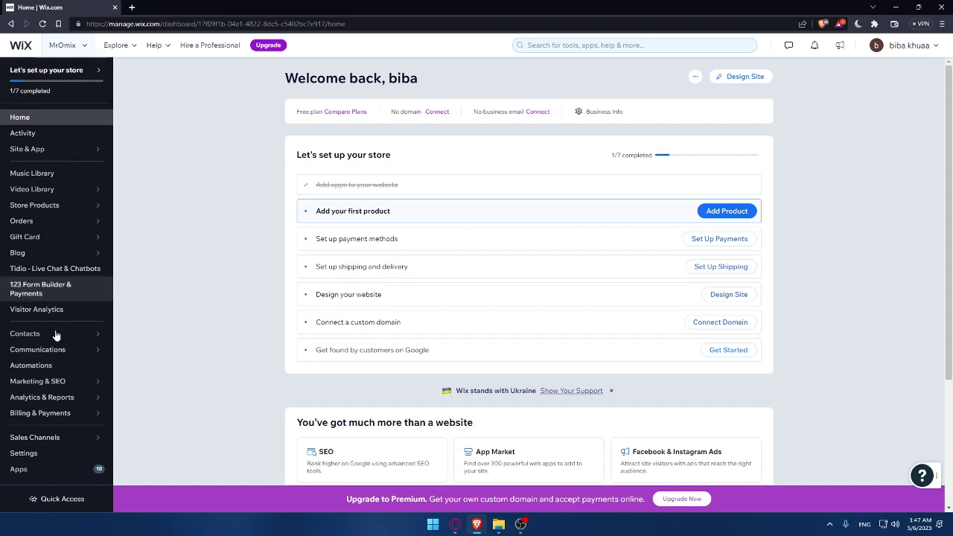
Step: Open the App Market and search for 'quickbooks'
left_click(49, 468)
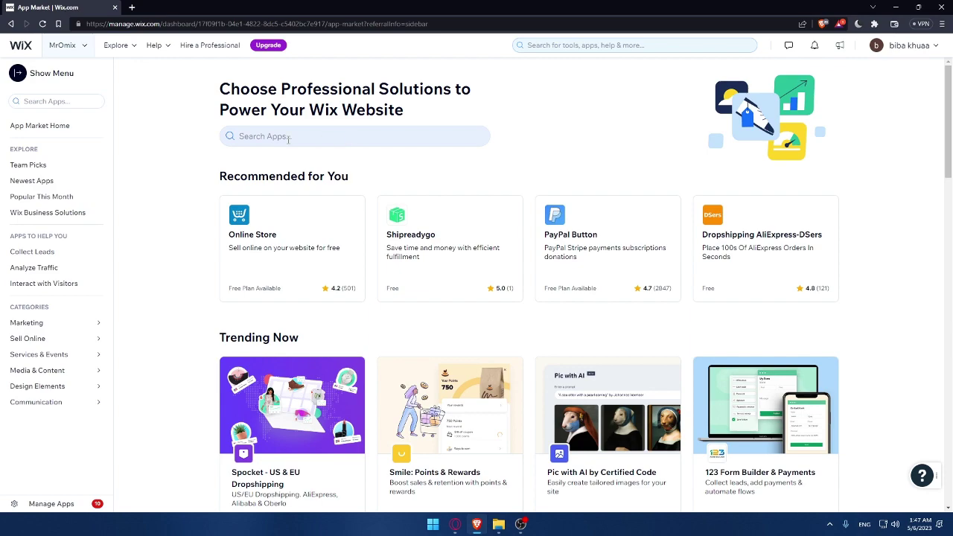
left_click(267, 137)
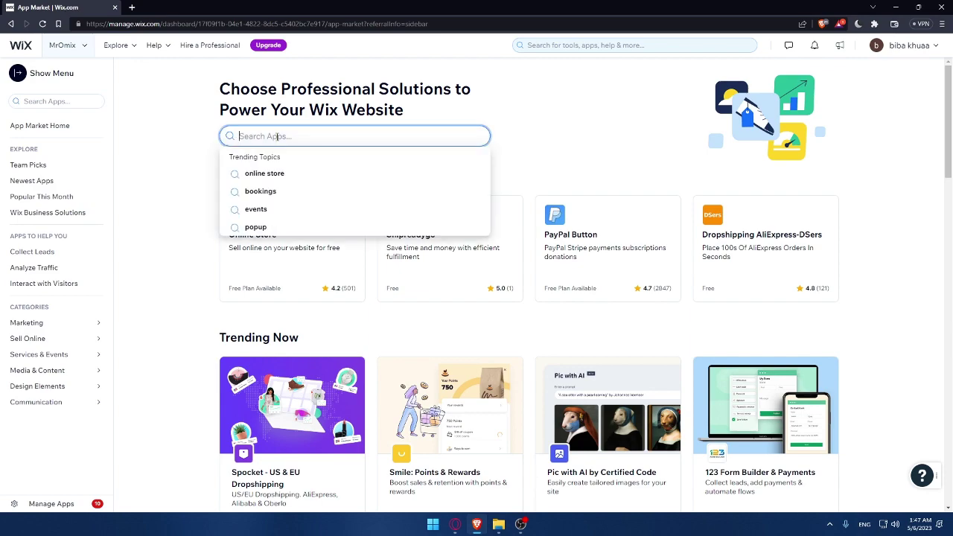
type("quickbooks")
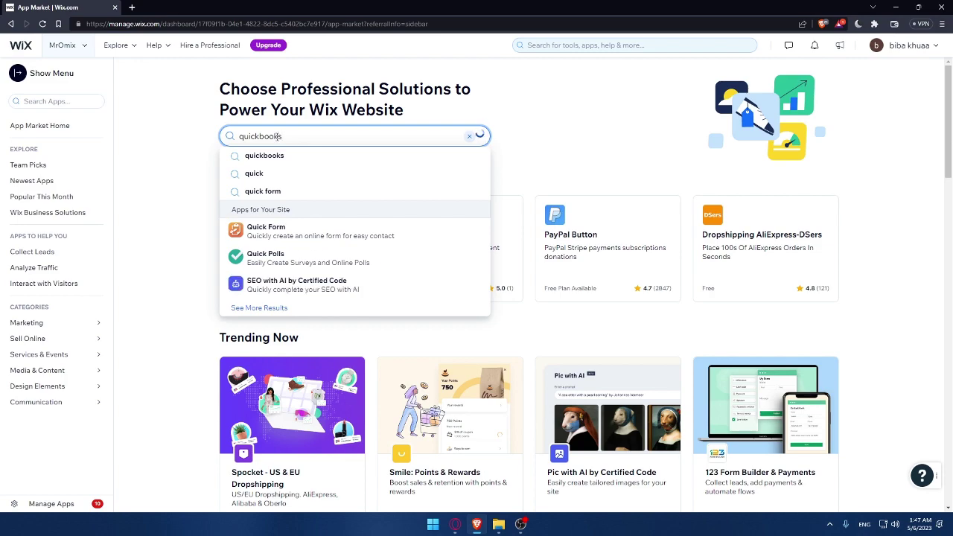
key("Return")
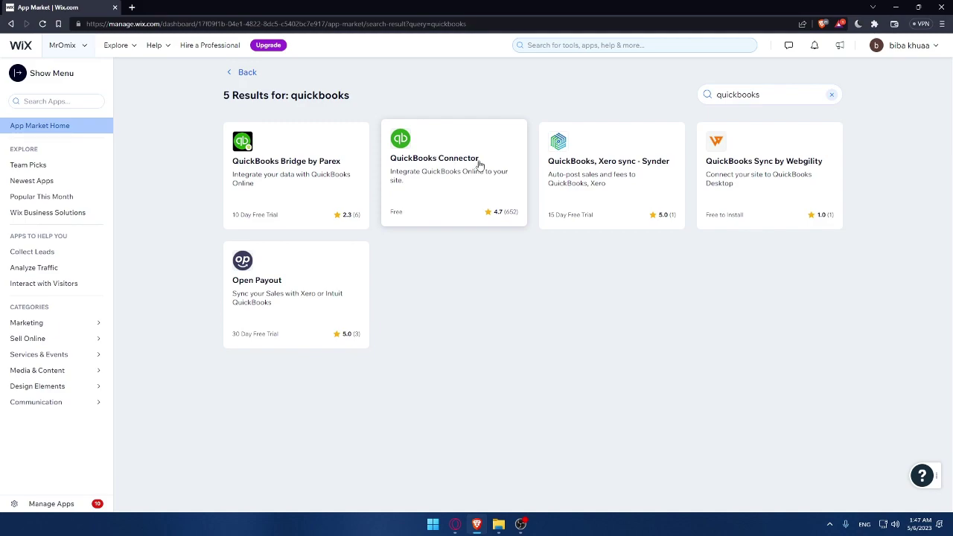
Step: Open the QuickBooks Connector app page and highlight its Availability note
left_click(459, 199)
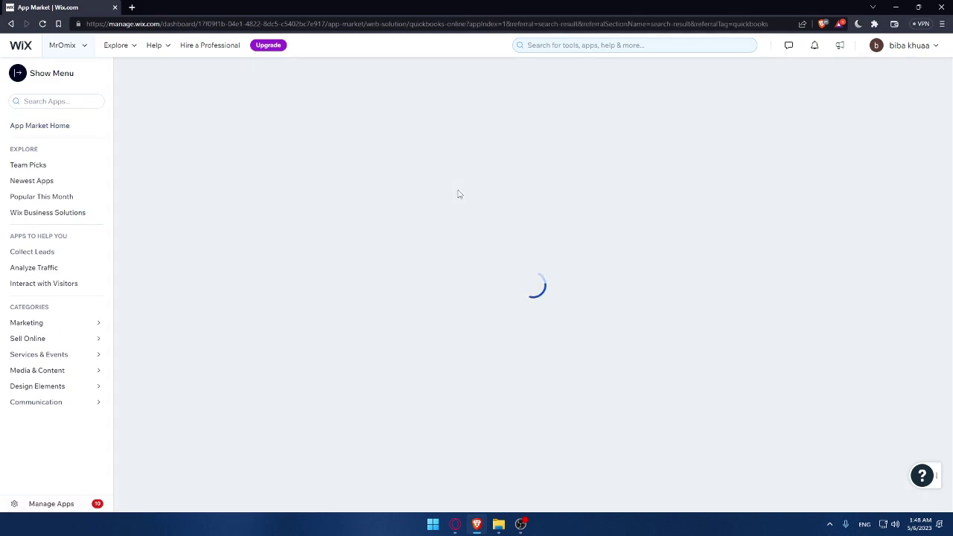
scroll(645, 313, "down", 3)
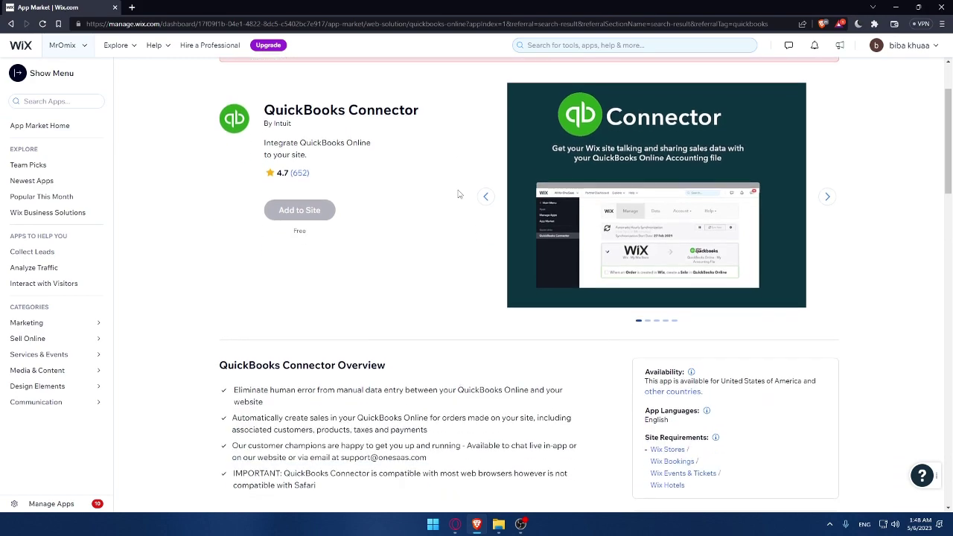
left_click_drag(647, 315, 803, 425)
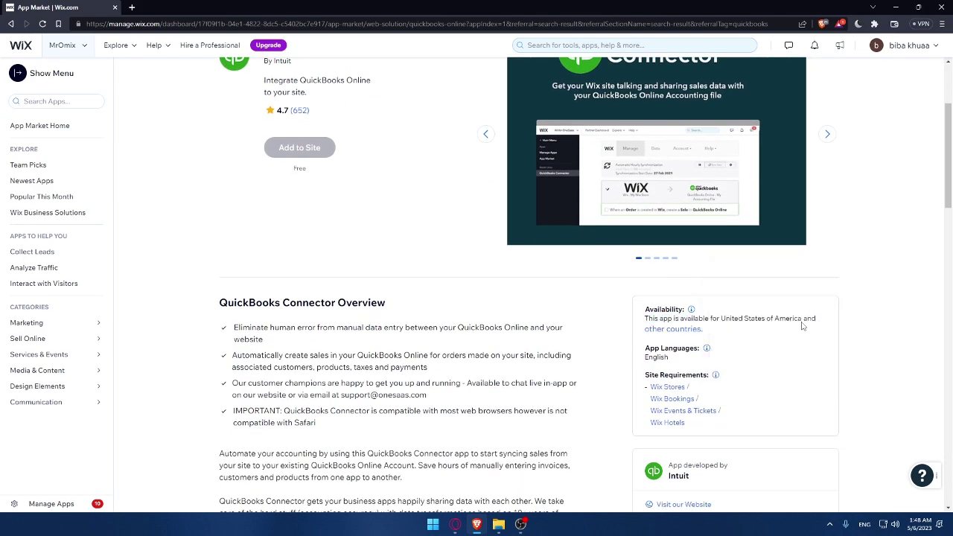
mouse_move(687, 330)
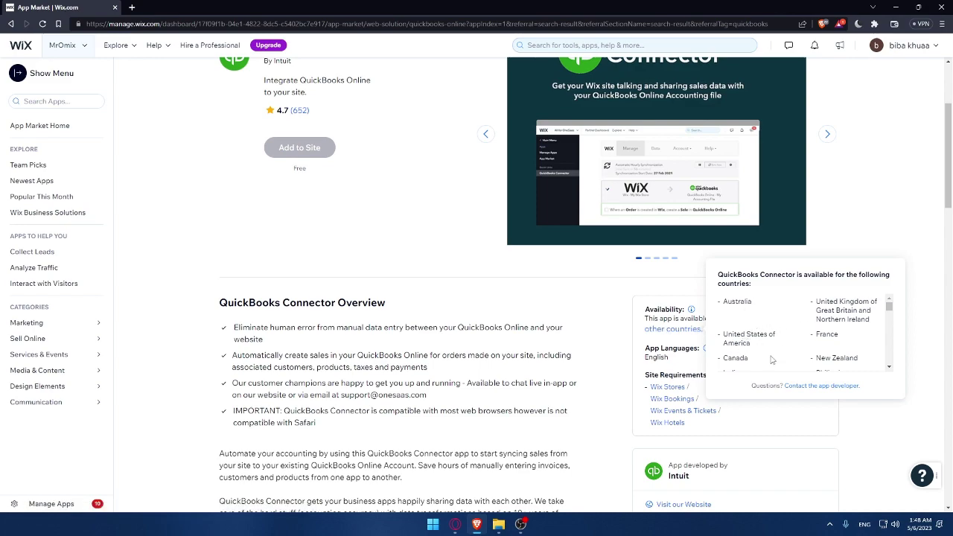
Step: Review the app's availability and language details, highlighting the word English
left_click_drag(889, 305, 888, 369)
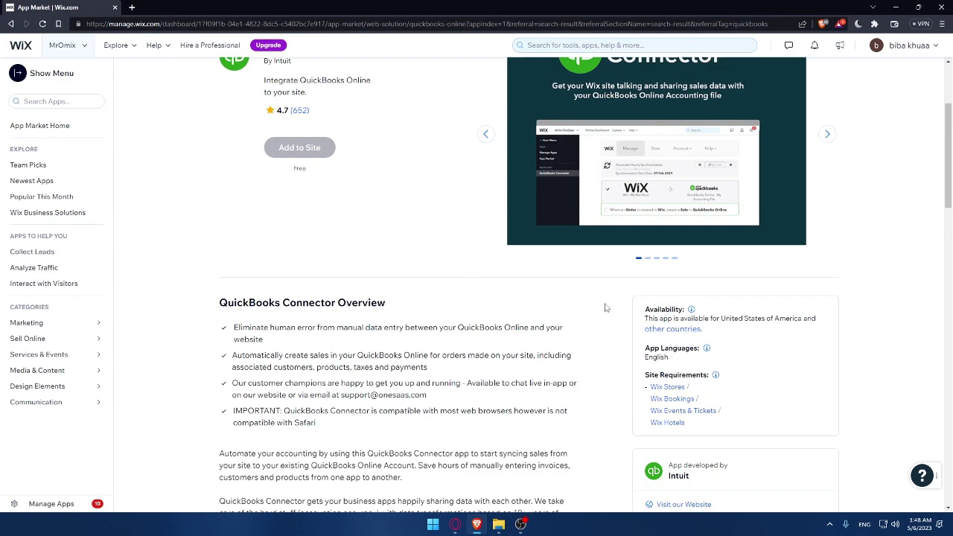
double_click(669, 361)
left_click(739, 361)
mouse_move(323, 158)
scroll(342, 223, "up", 3)
scroll(349, 242, "down", 4)
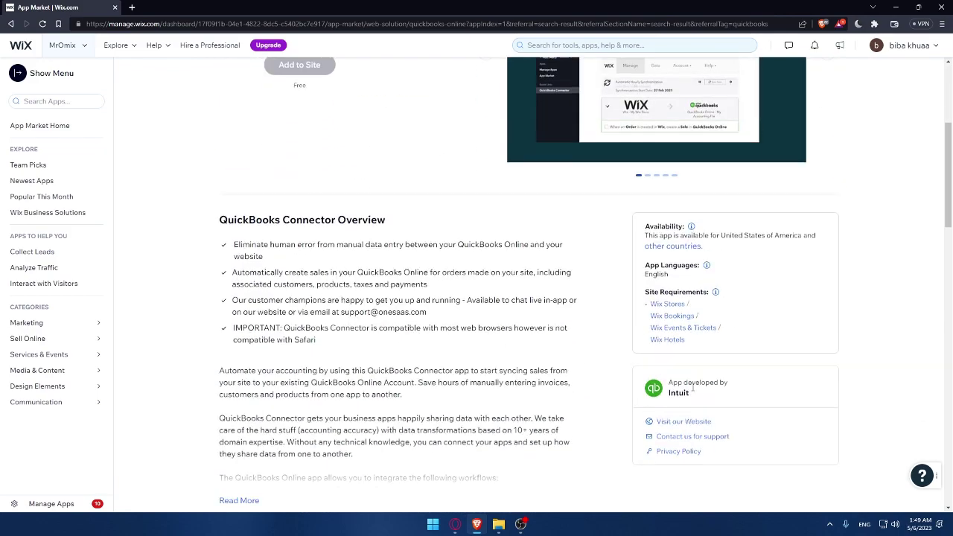
scroll(446, 286, "up", 3)
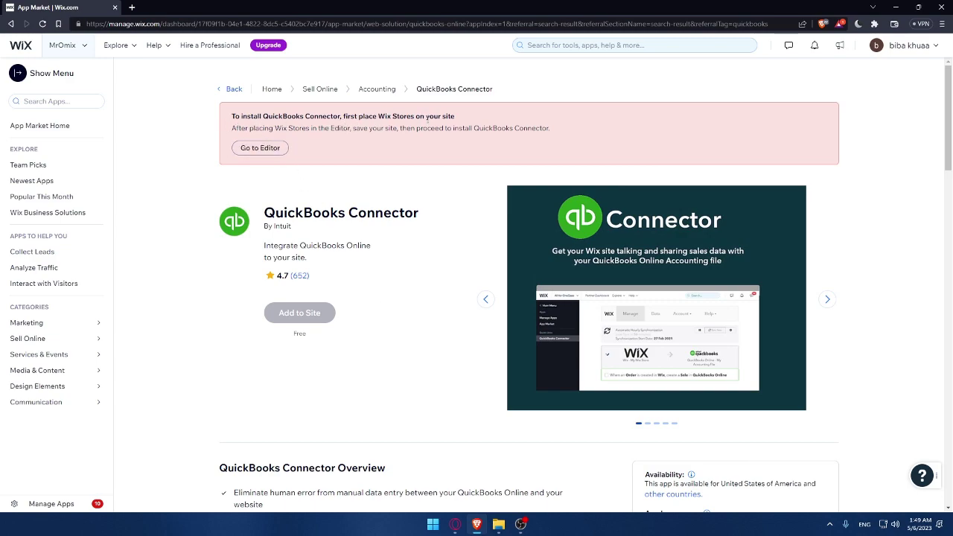
Step: Open the Wix dashboard from the Wix logo in a new tab, view it, then close it
right_click(38, 43)
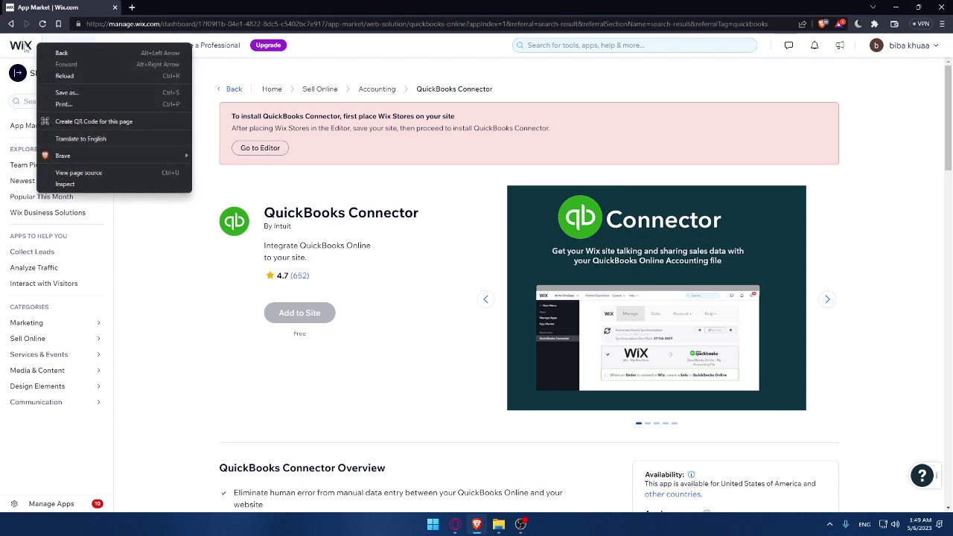
right_click(19, 43)
left_click(72, 45)
left_click(142, 6)
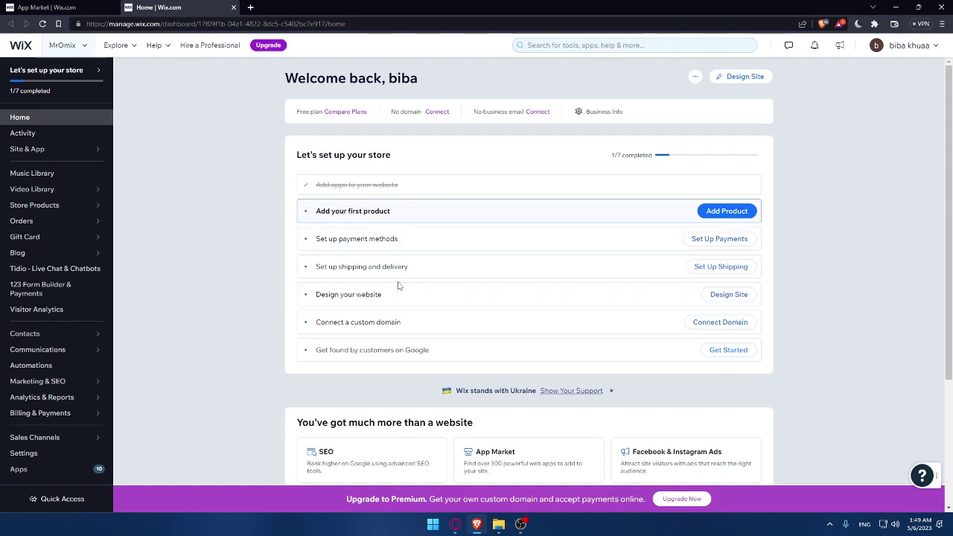
left_click(233, 8)
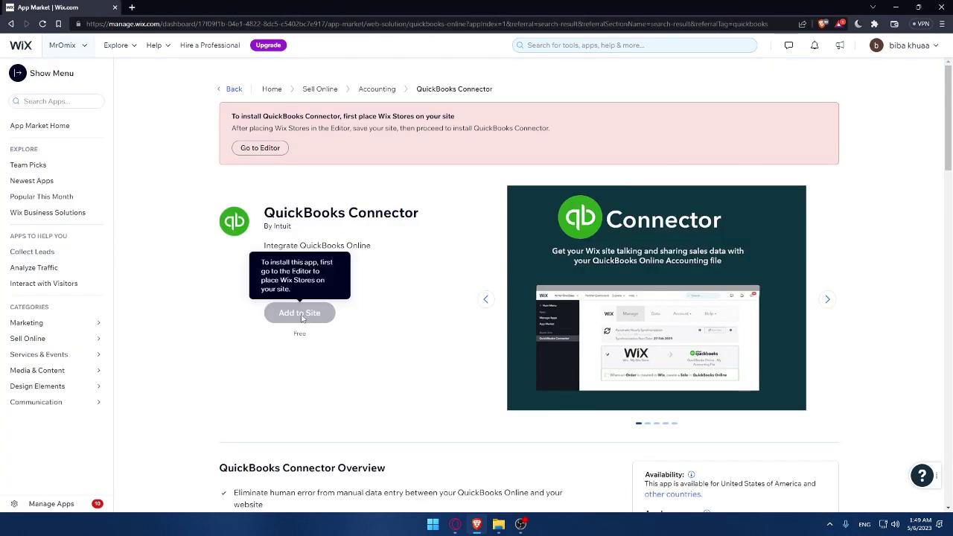
Step: Scroll down and highlight the QuickBooks Connector's overview and description text to read it
scroll(477, 261, "down", 3)
scroll(477, 261, "down", 1)
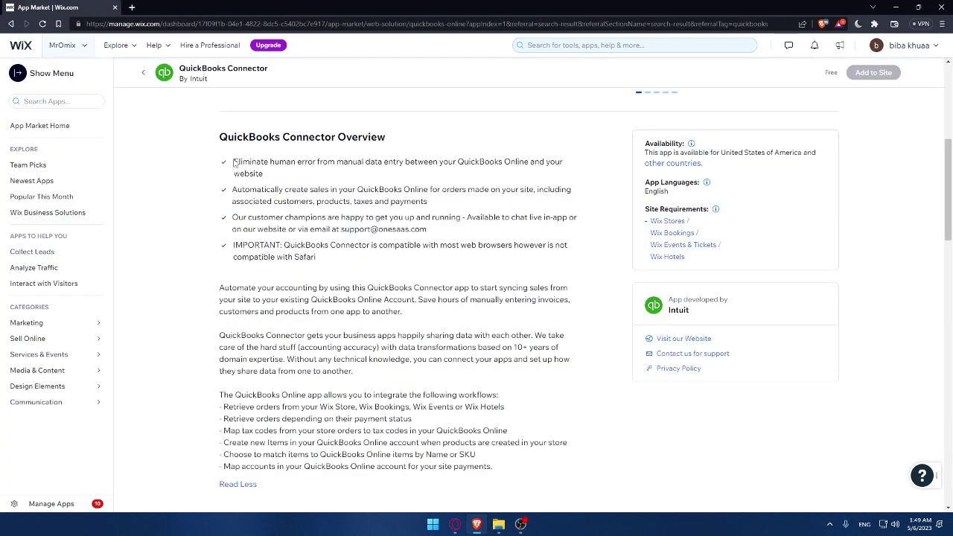
left_click_drag(234, 162, 494, 476)
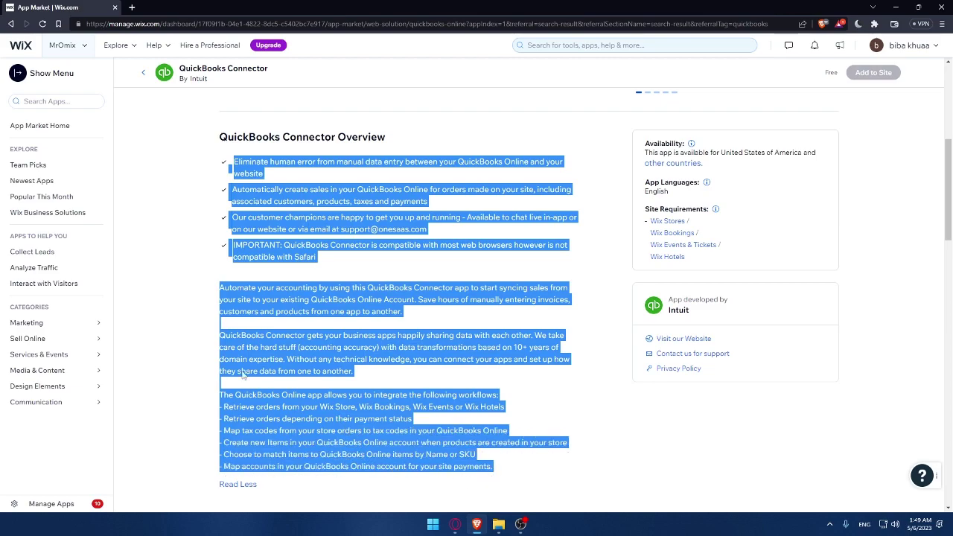
left_click(192, 261)
scroll(280, 232, "up", 3)
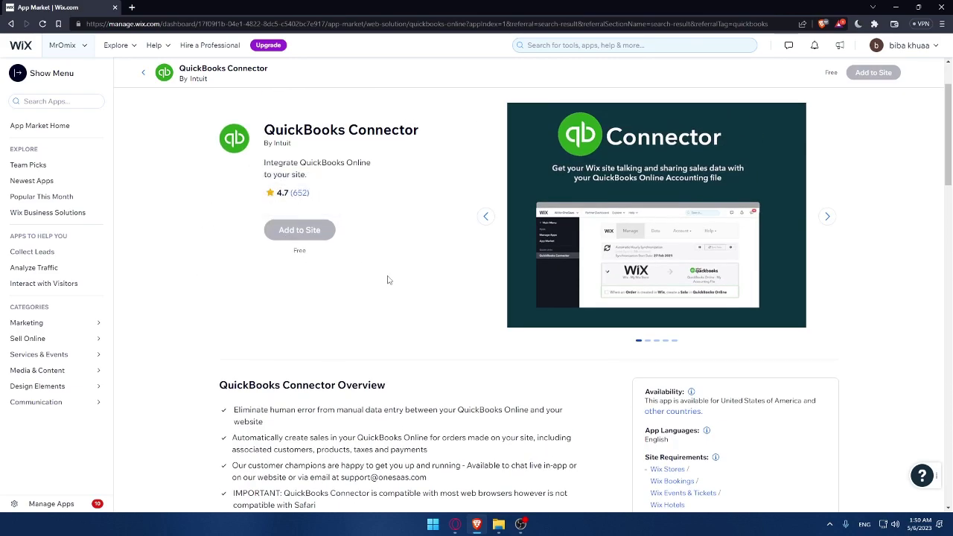
scroll(387, 280, "down", 8)
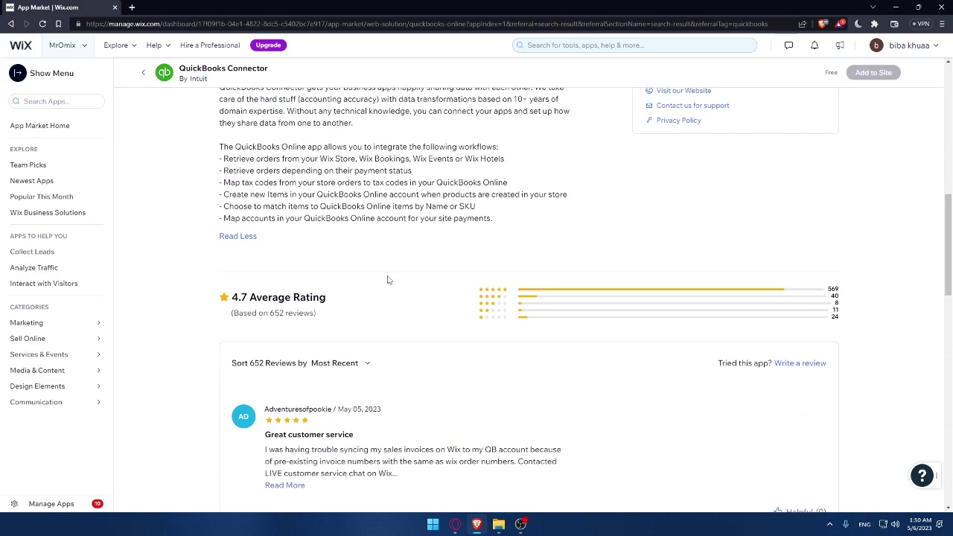
scroll(353, 276, "down", 1)
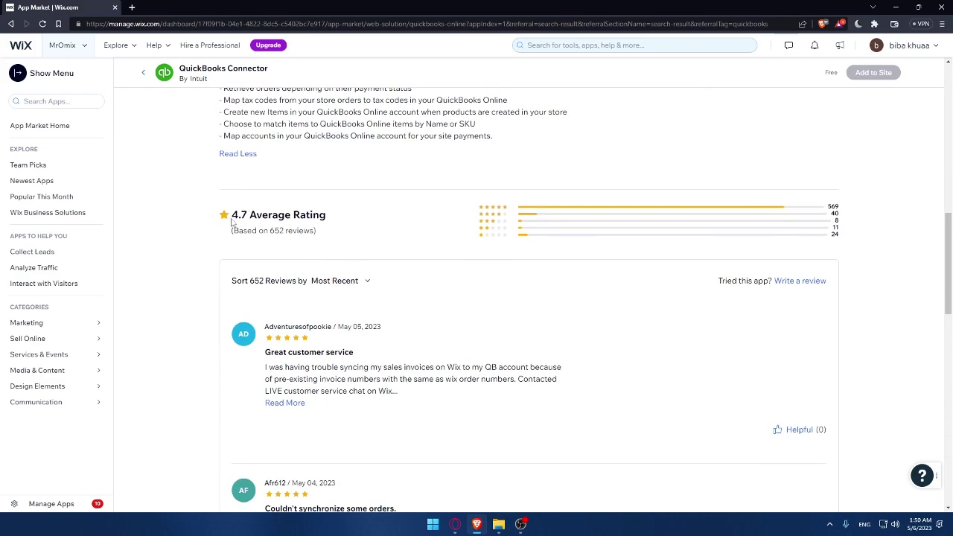
left_click_drag(231, 215, 256, 215)
left_click(362, 222)
left_click_drag(230, 216, 247, 216)
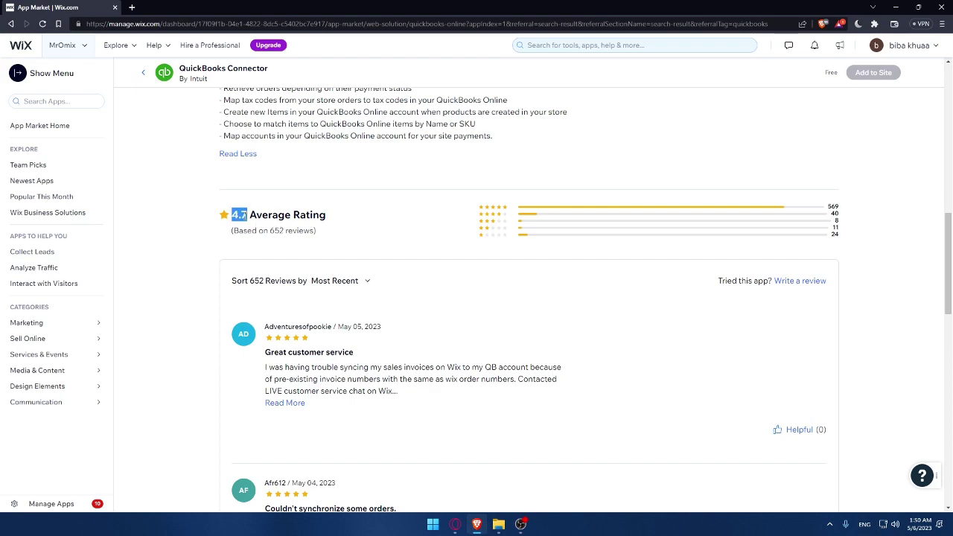
double_click(275, 231)
left_click(429, 236)
double_click(274, 230)
left_click(345, 239)
scroll(345, 239, "down", 7)
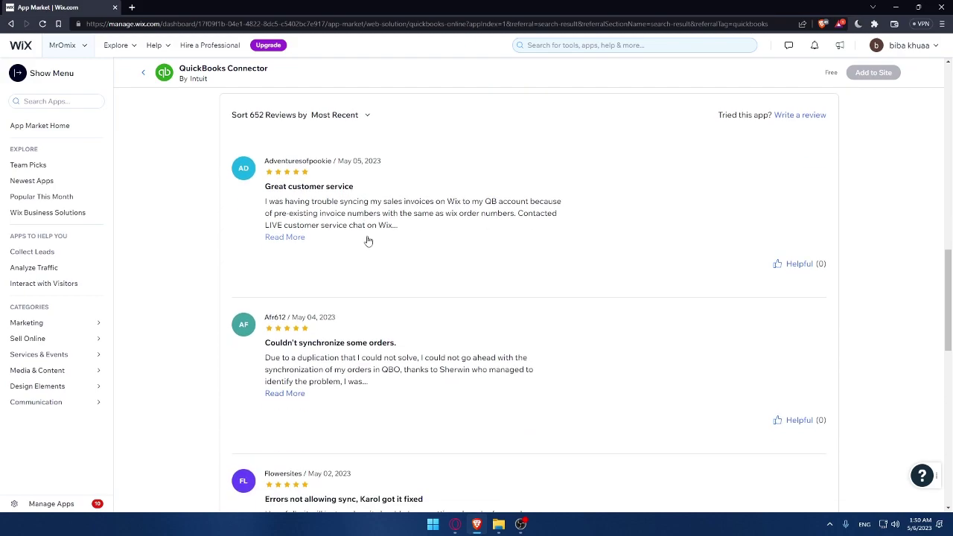
scroll(338, 212, "down", 3)
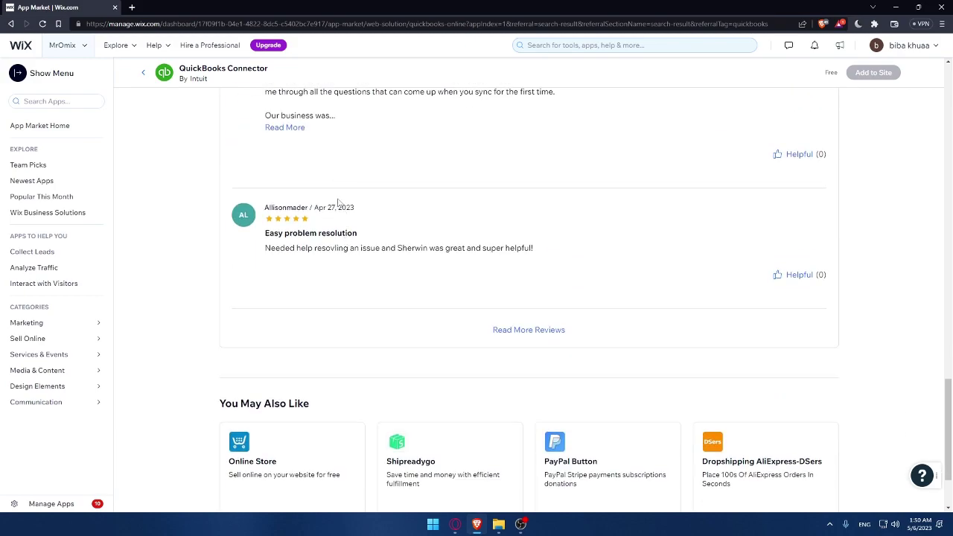
scroll(373, 260, "up", 18)
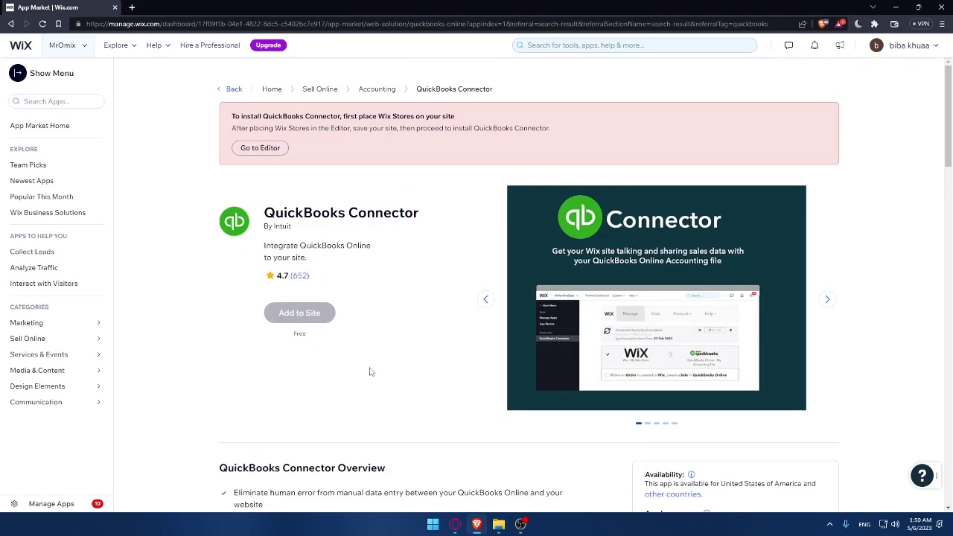
scroll(370, 372, "down", 2)
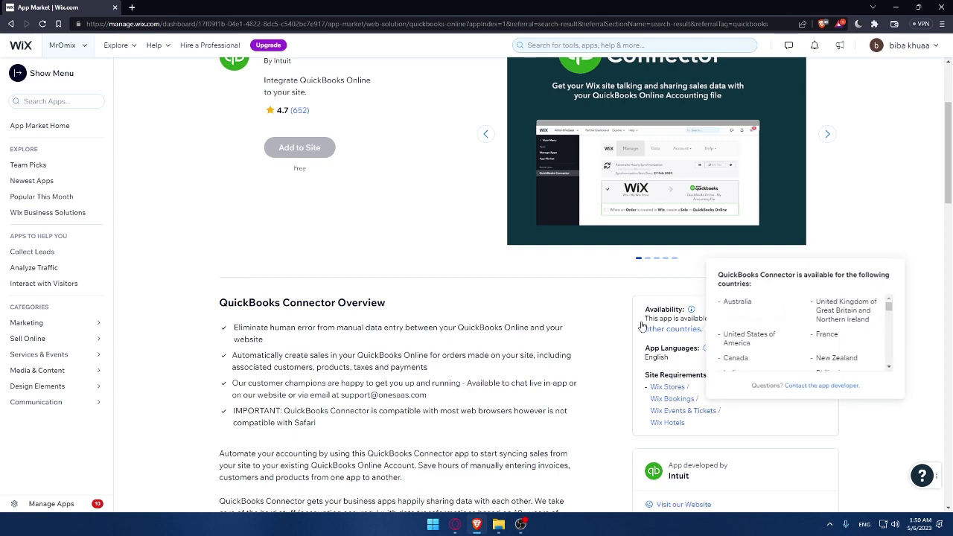
scroll(447, 312, "up", 2)
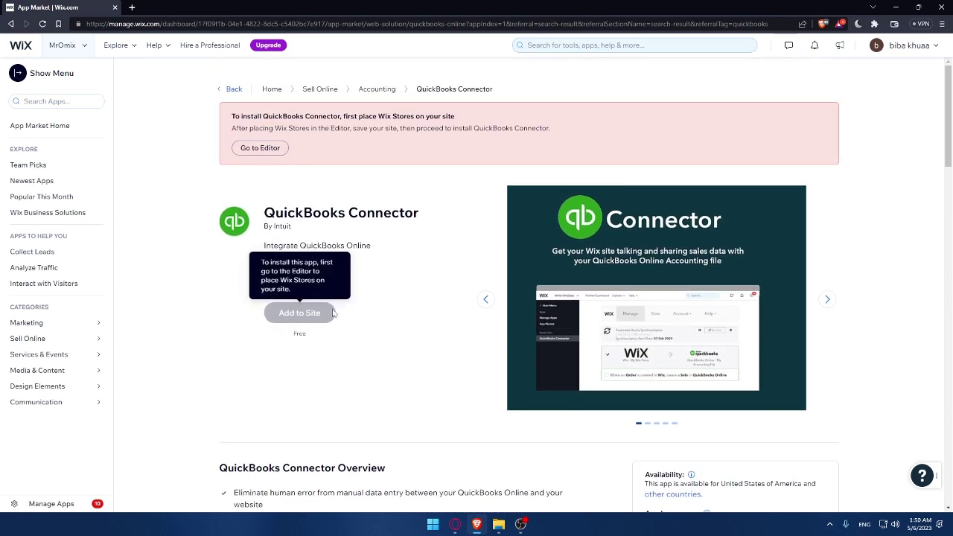